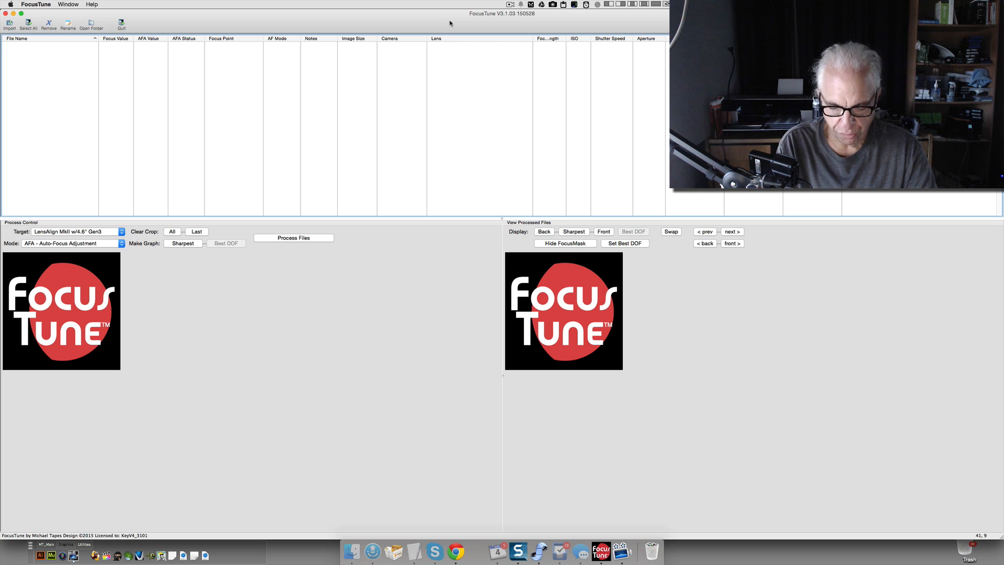
Import the images from the Test Images III folder
{"action": "key", "text": "alt+super+8"}
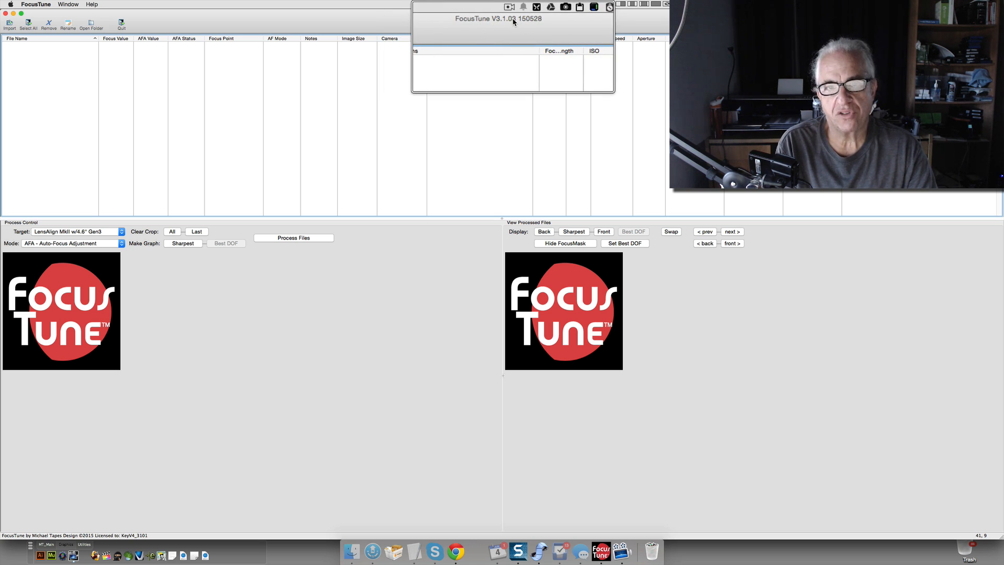
{"action": "key", "text": "alt+super+8"}
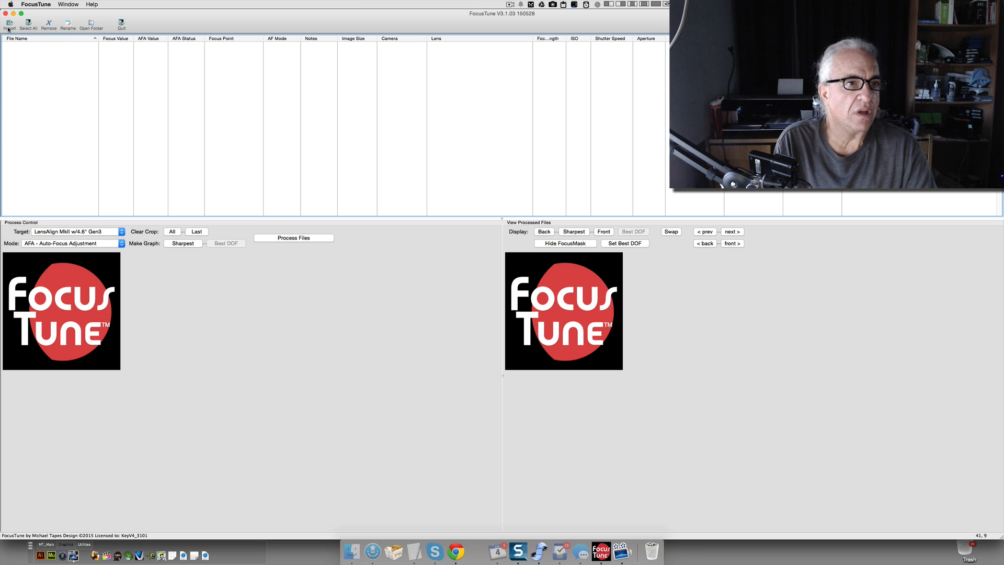
{"action": "key", "text": "alt+super+8"}
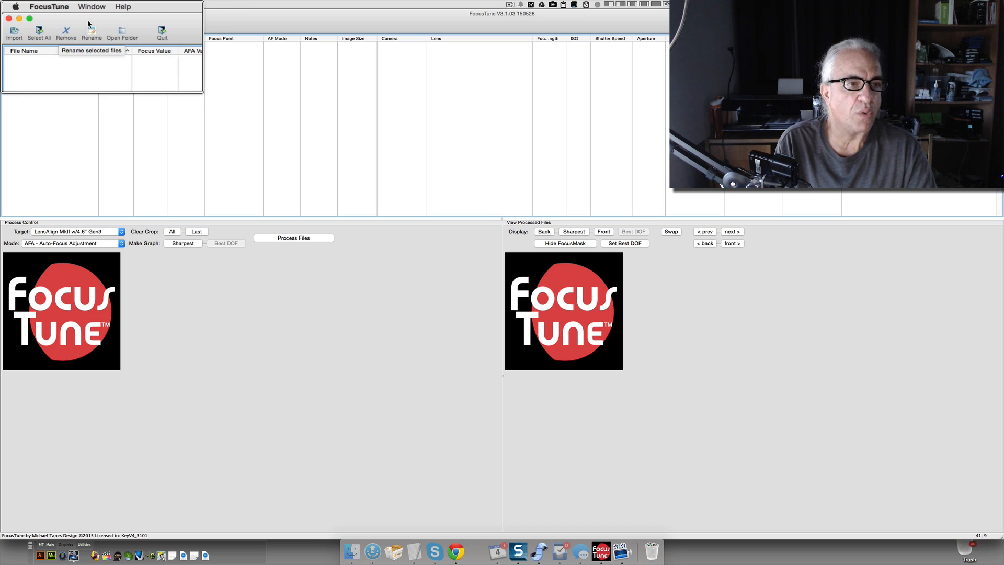
{"action": "left_click", "coordinate": [9, 24]}
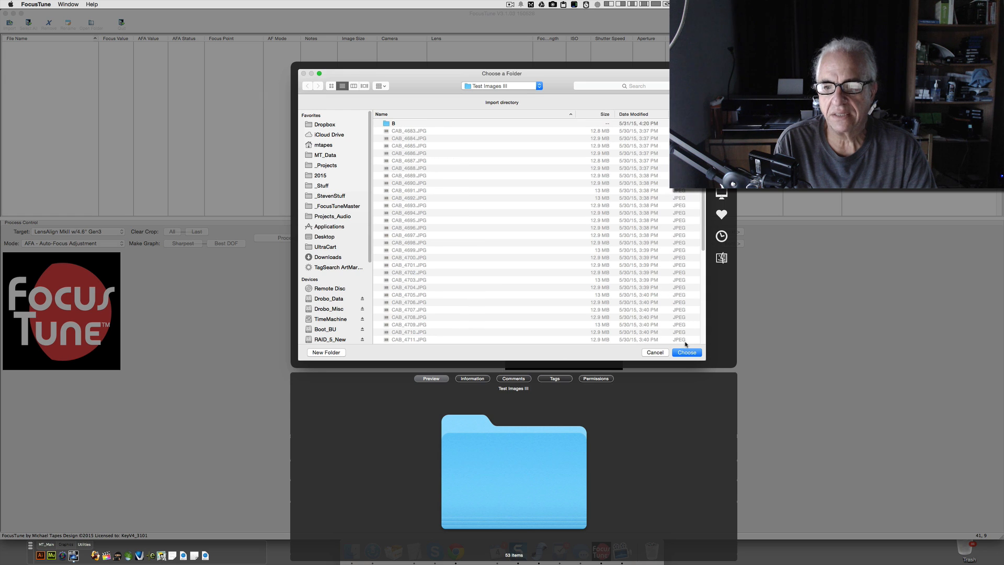
{"action": "left_click", "coordinate": [686, 353]}
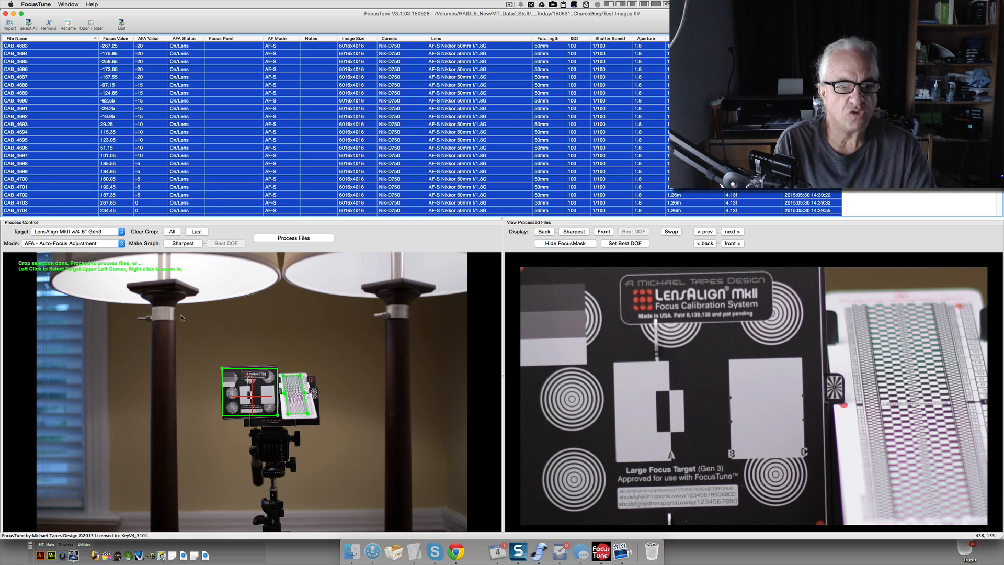
{"action": "right_click", "coordinate": [238, 388]}
{"action": "right_click", "coordinate": [238, 389]}
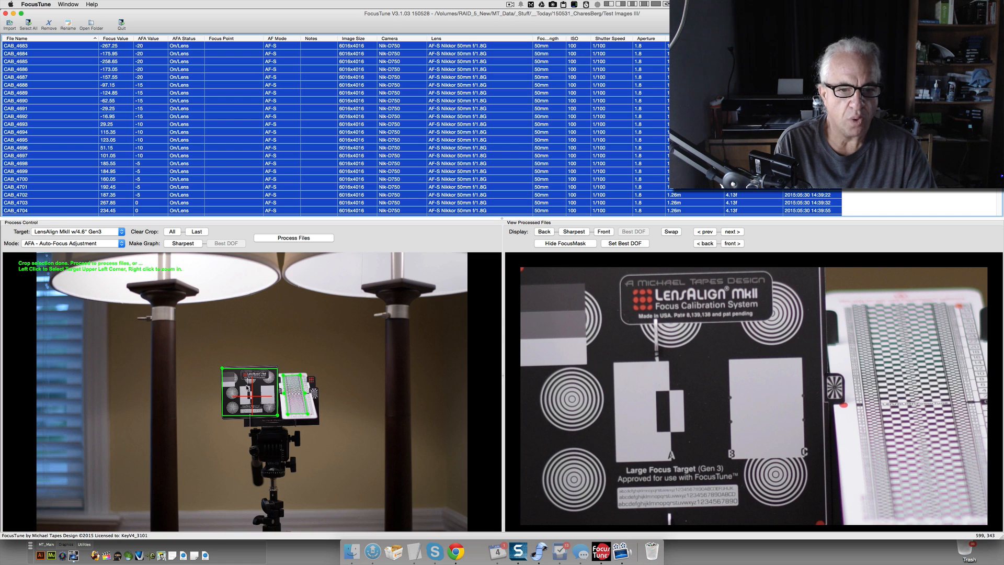
{"action": "right_click", "coordinate": [246, 385]}
{"action": "right_click", "coordinate": [246, 384]}
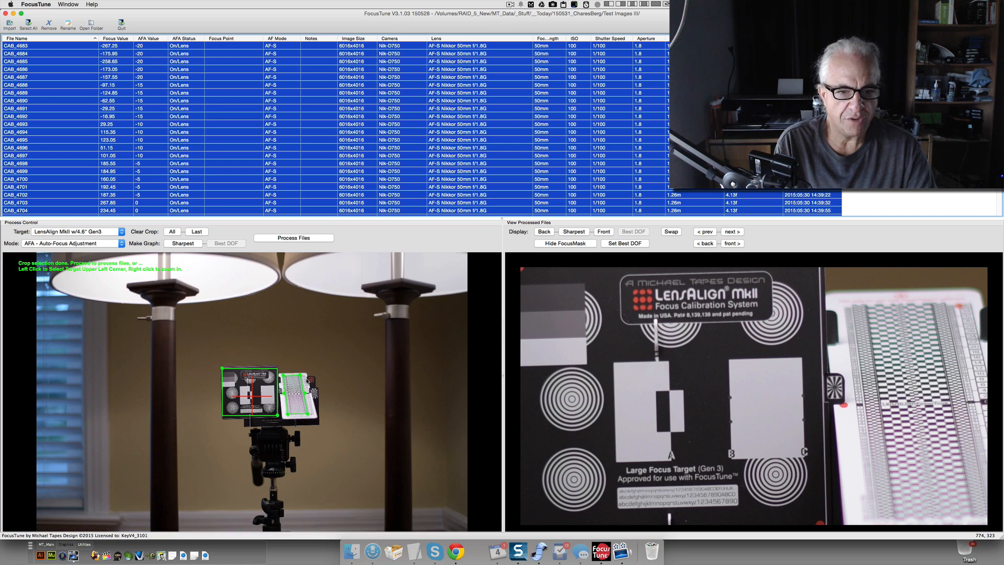
{"action": "right_click", "coordinate": [246, 384]}
{"action": "right_click", "coordinate": [246, 384]}
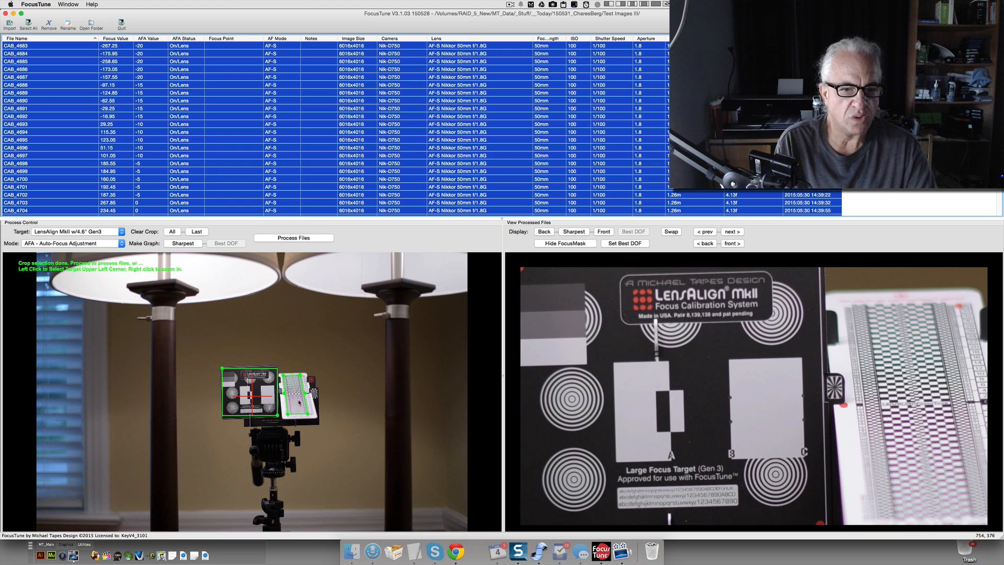
Clear the last two crop points one at a time and clear all the remaining ones
{"action": "left_click", "coordinate": [195, 231]}
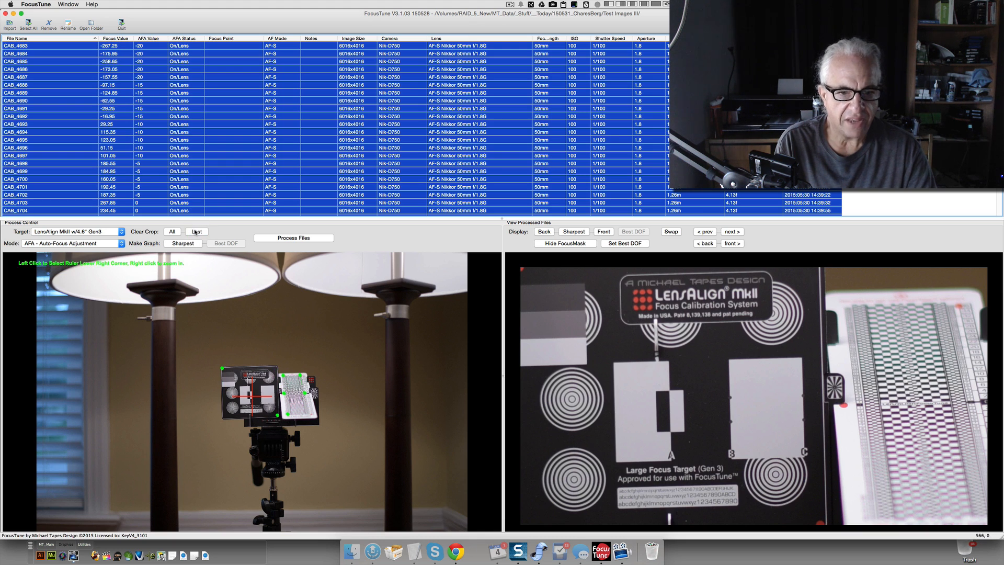
{"action": "left_click", "coordinate": [196, 232]}
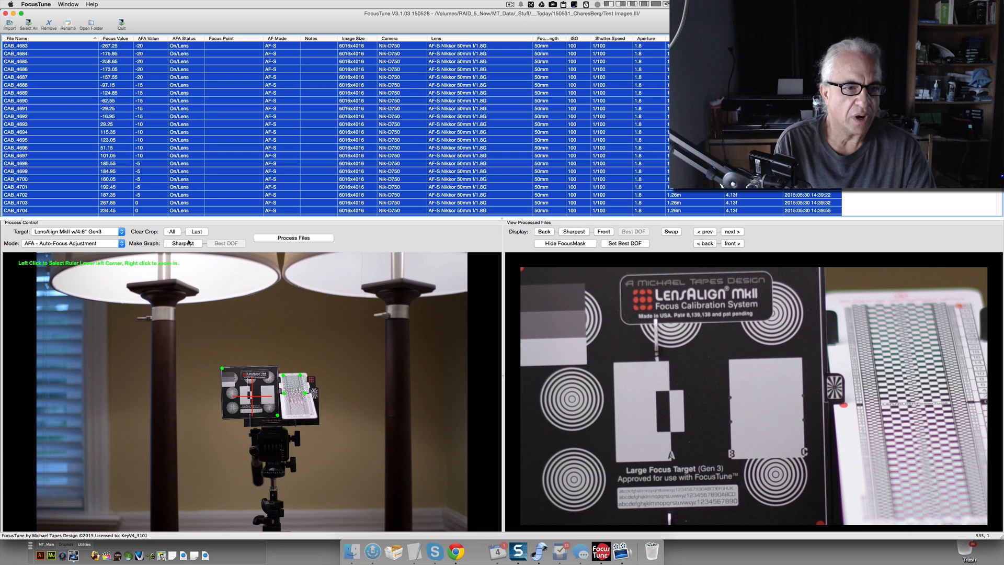
{"action": "left_click", "coordinate": [172, 232]}
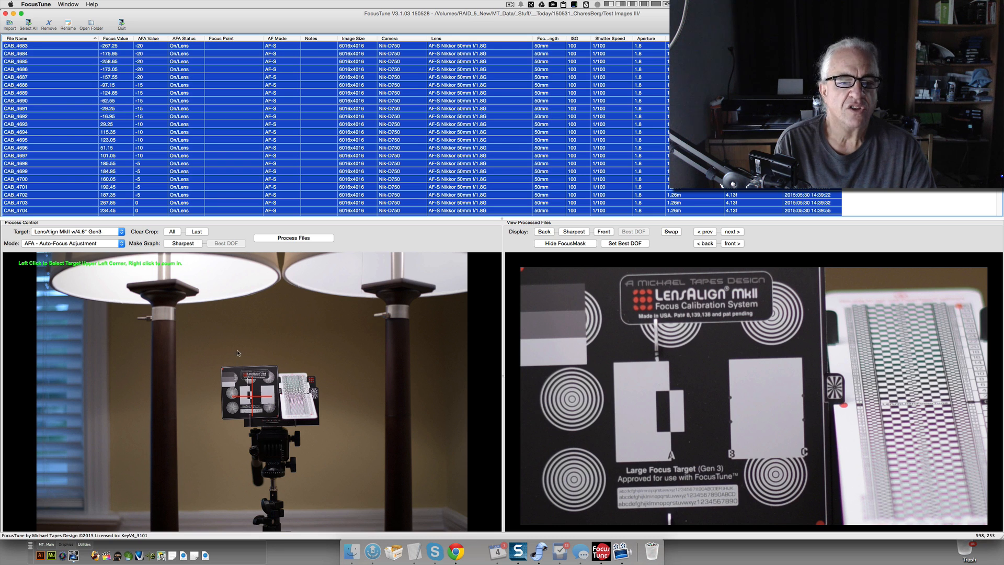
Try to make the Sharpest graph with no crop points set on the target and ruler
{"action": "right_click", "coordinate": [243, 369]}
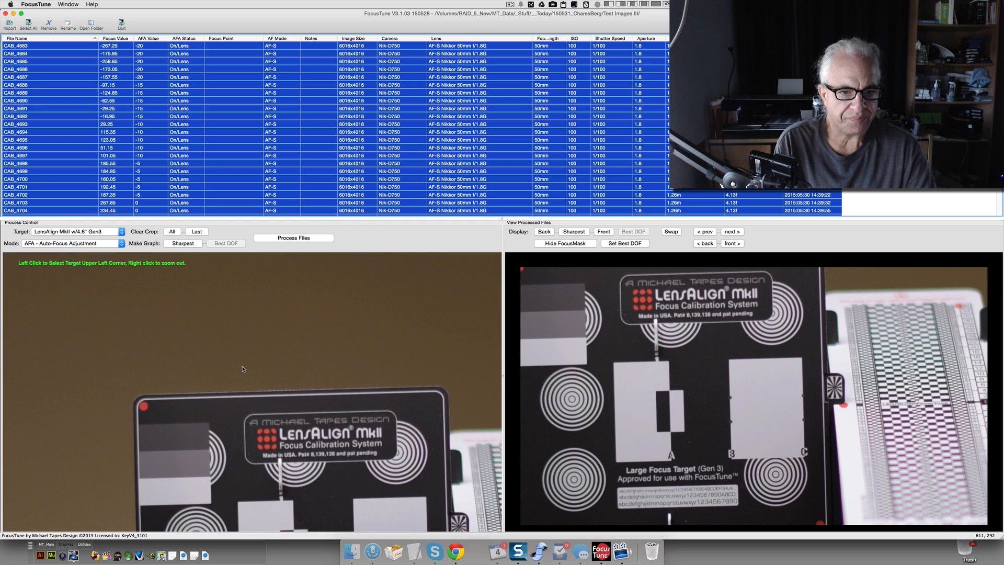
{"action": "right_click", "coordinate": [242, 368]}
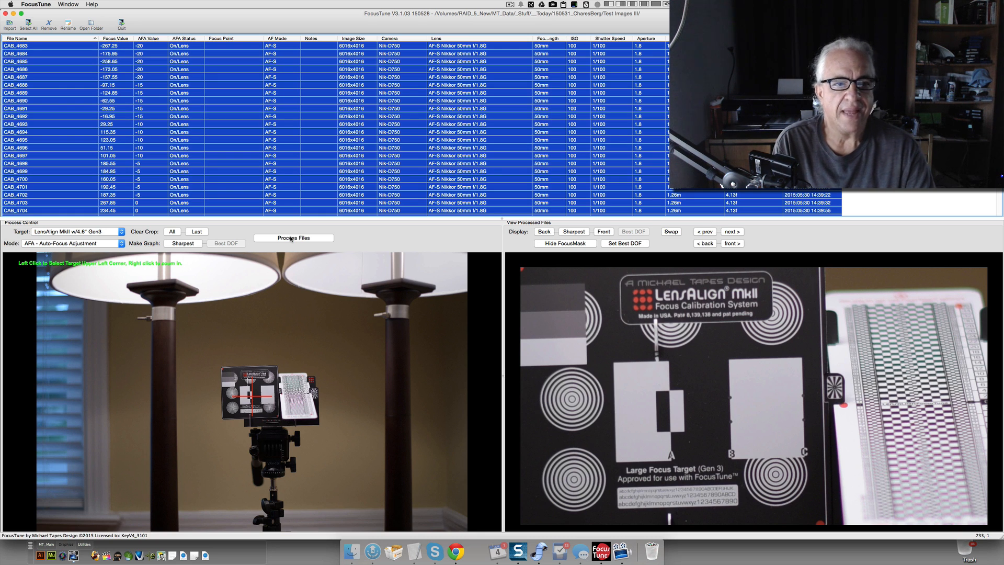
{"action": "left_click", "coordinate": [184, 245]}
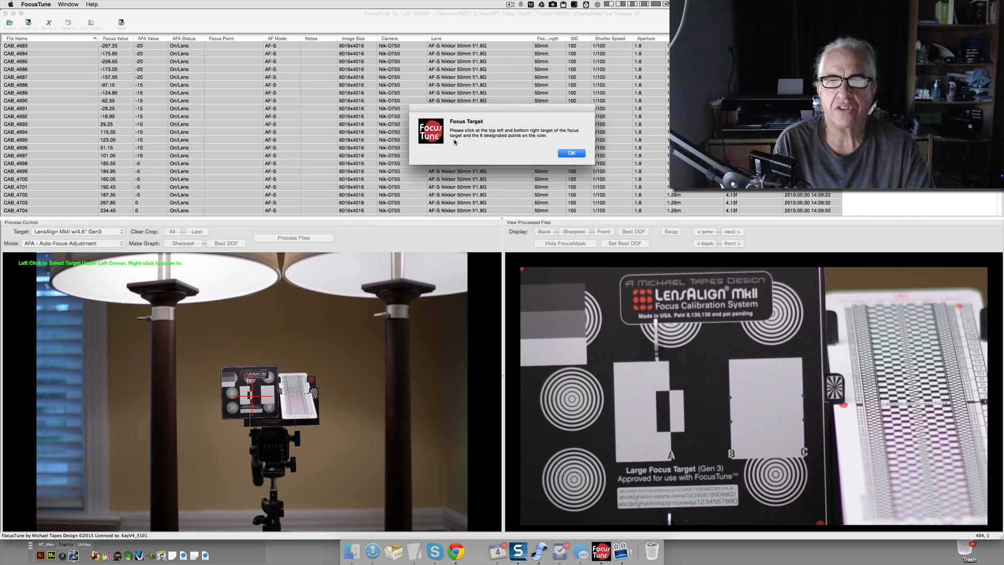
{"action": "left_click", "coordinate": [565, 154]}
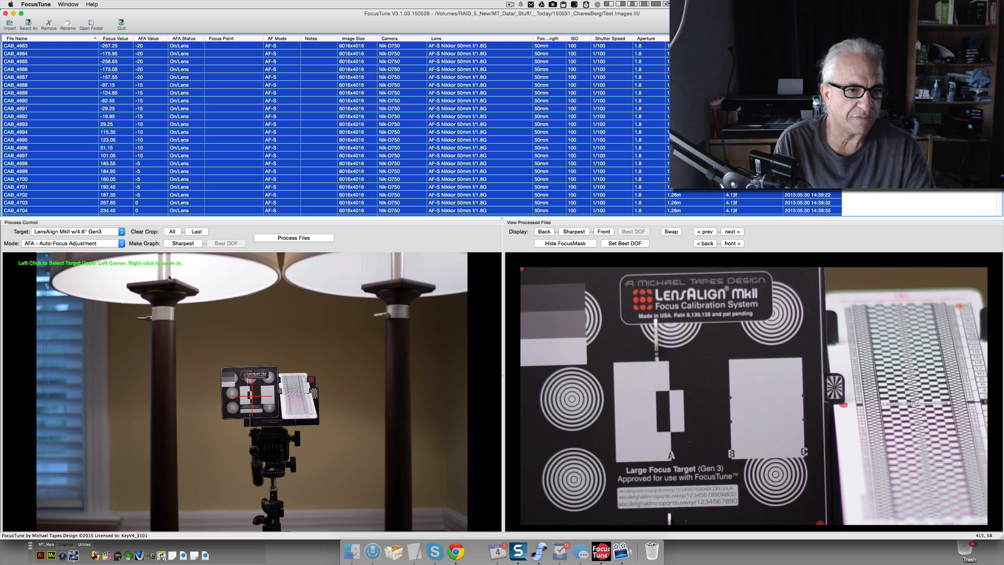
Mark the focus target's upper left and lower right corners on the red dots of the LensAlign target
{"action": "right_click", "coordinate": [226, 374]}
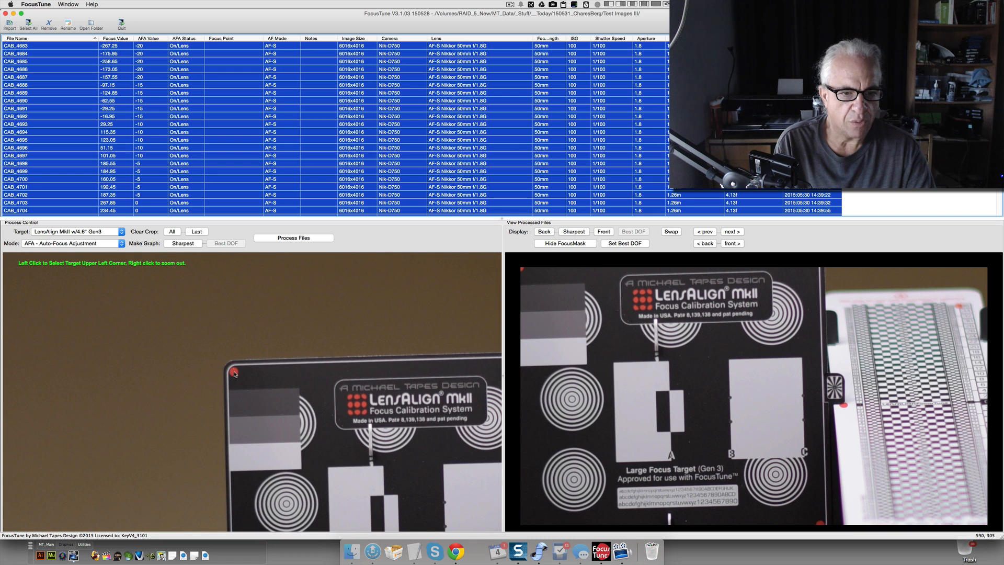
{"action": "left_click", "coordinate": [234, 373]}
{"action": "right_click", "coordinate": [234, 373]}
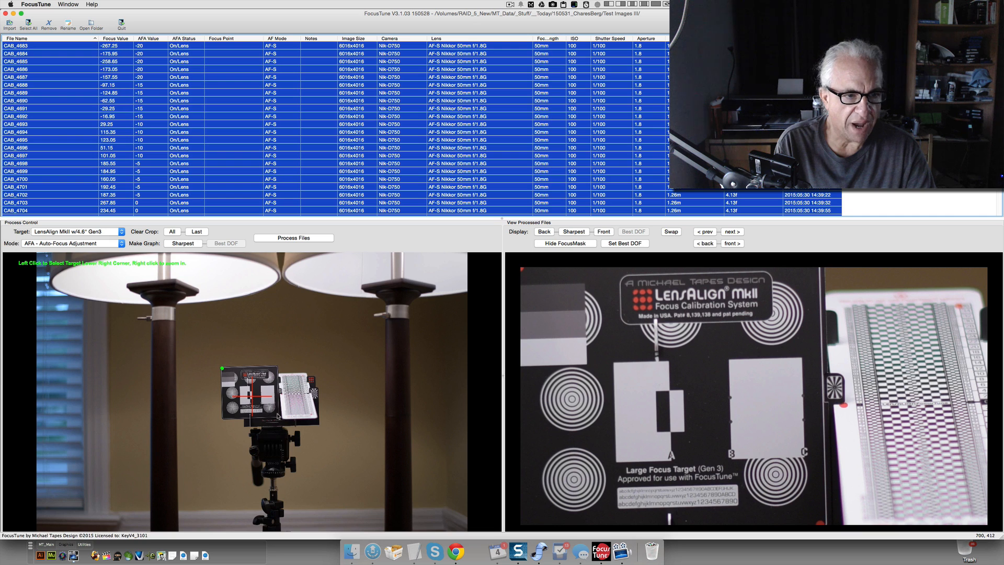
{"action": "right_click", "coordinate": [277, 415]}
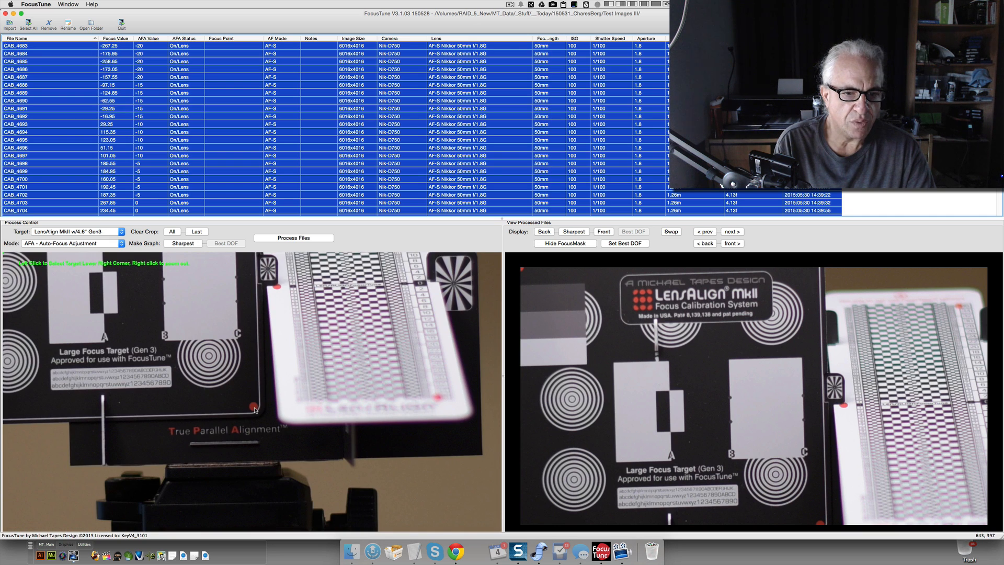
{"action": "left_click", "coordinate": [254, 406]}
{"action": "right_click", "coordinate": [255, 408]}
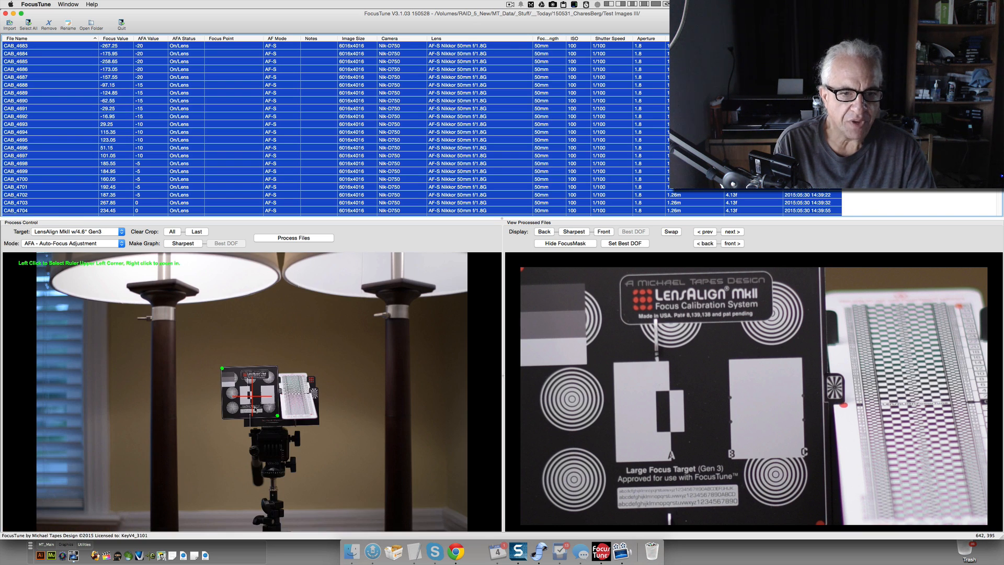
Mark the ruler's upper left and upper right corners and the left and right ends of its zero line
{"action": "right_click", "coordinate": [293, 384]}
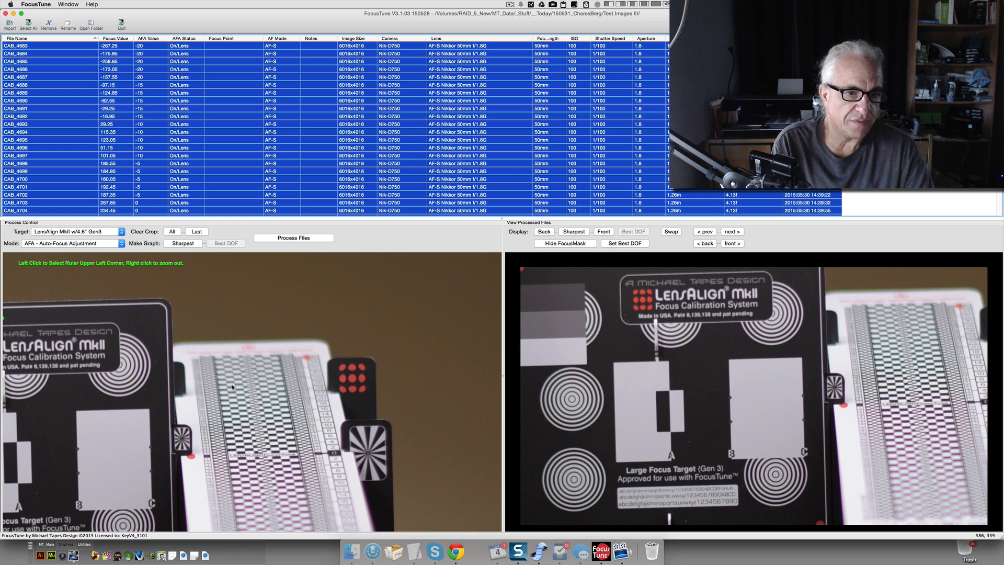
{"action": "left_click", "coordinate": [200, 357]}
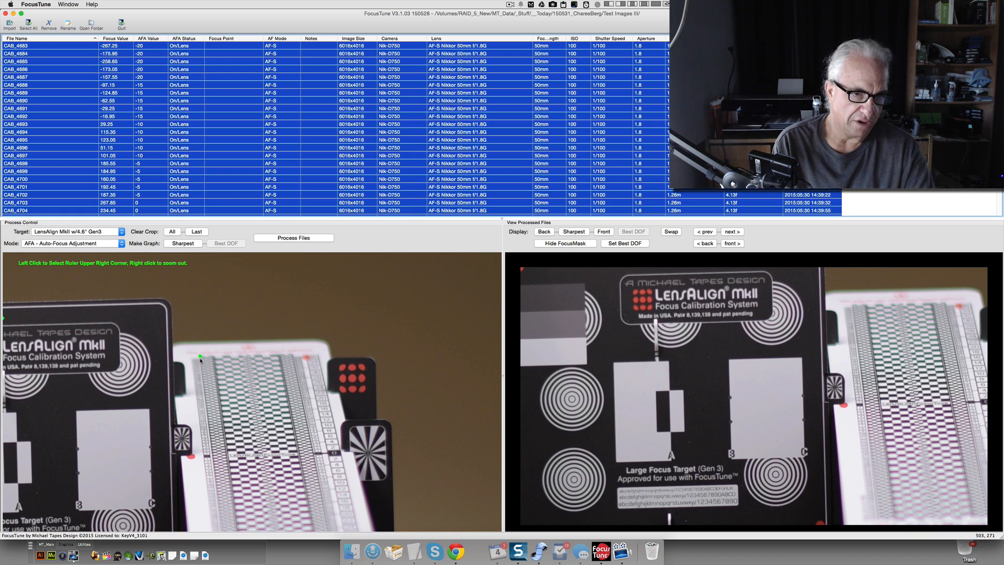
{"action": "left_click", "coordinate": [292, 354]}
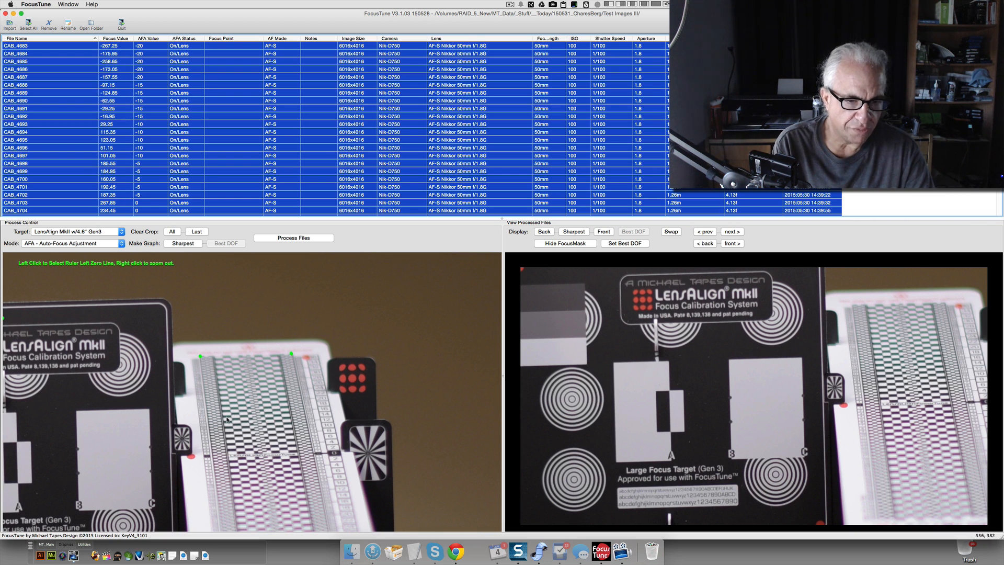
{"action": "left_click", "coordinate": [208, 457]}
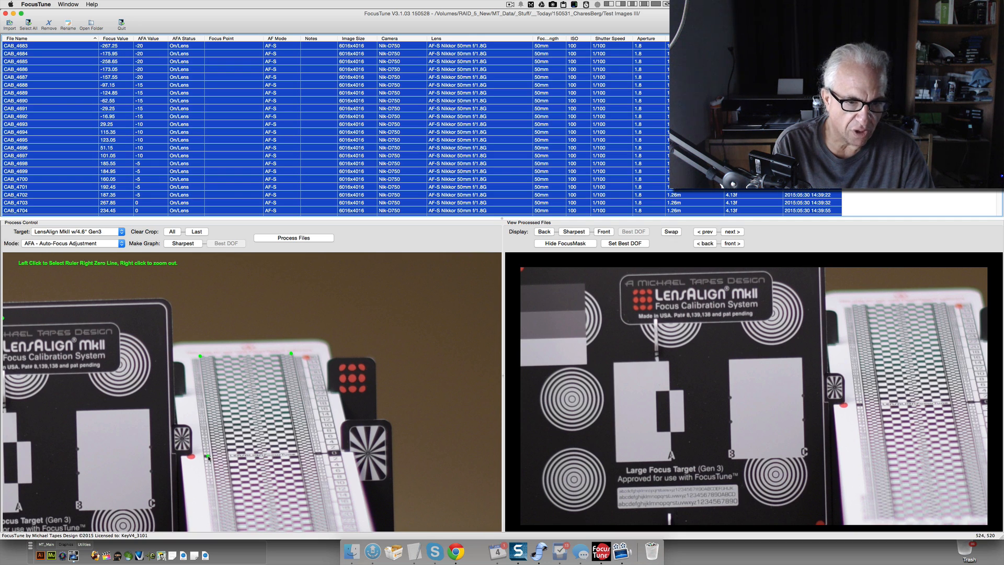
{"action": "left_click", "coordinate": [335, 454]}
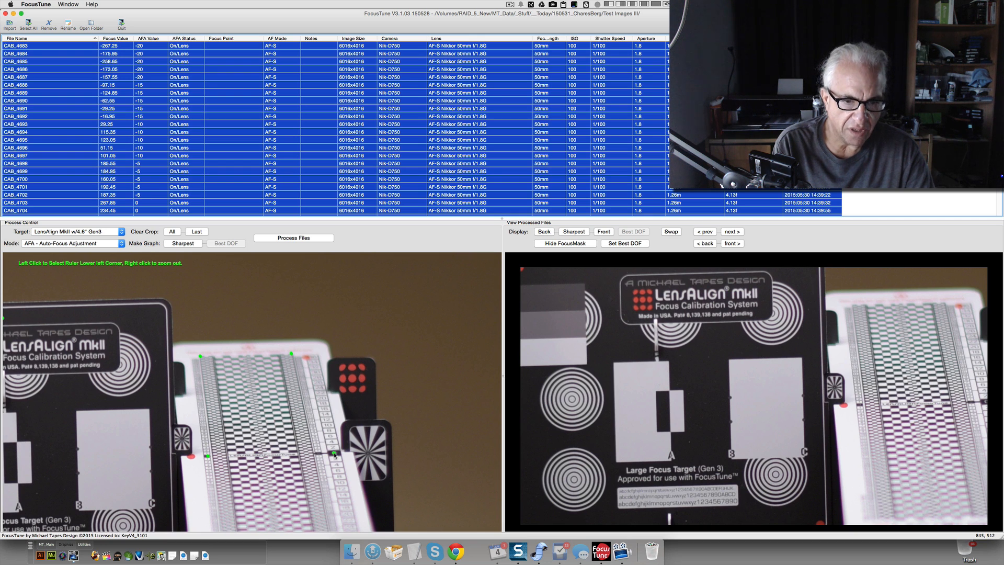
{"action": "right_click", "coordinate": [280, 459]}
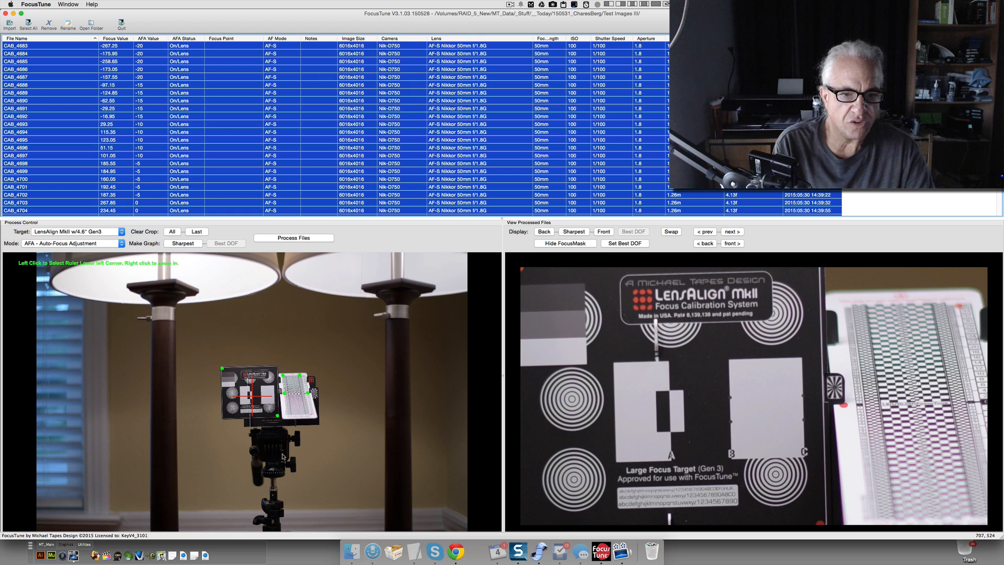
Mark the ruler's lower left corner and place the lower right corner point on the red dot
{"action": "right_click", "coordinate": [297, 413]}
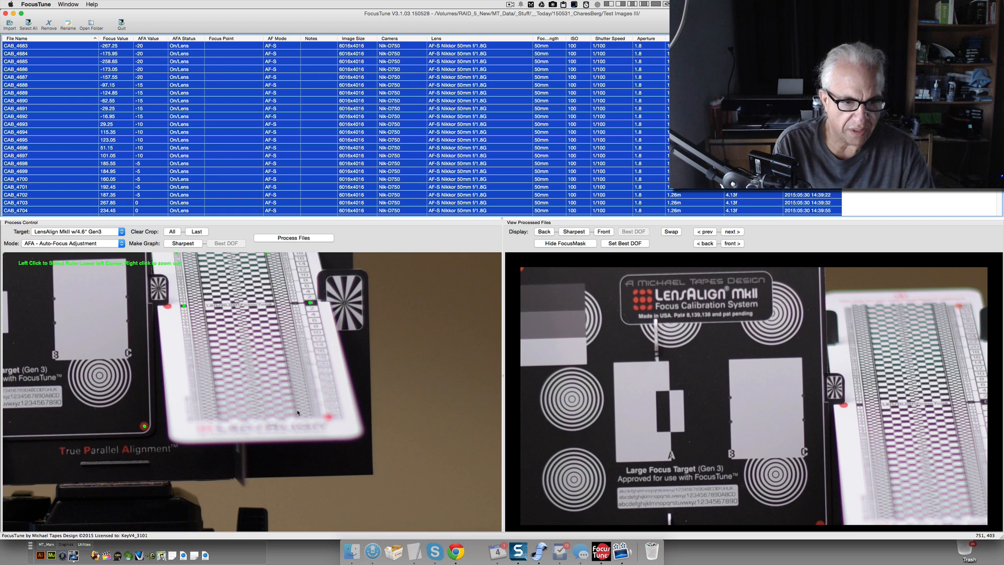
{"action": "left_click", "coordinate": [202, 418]}
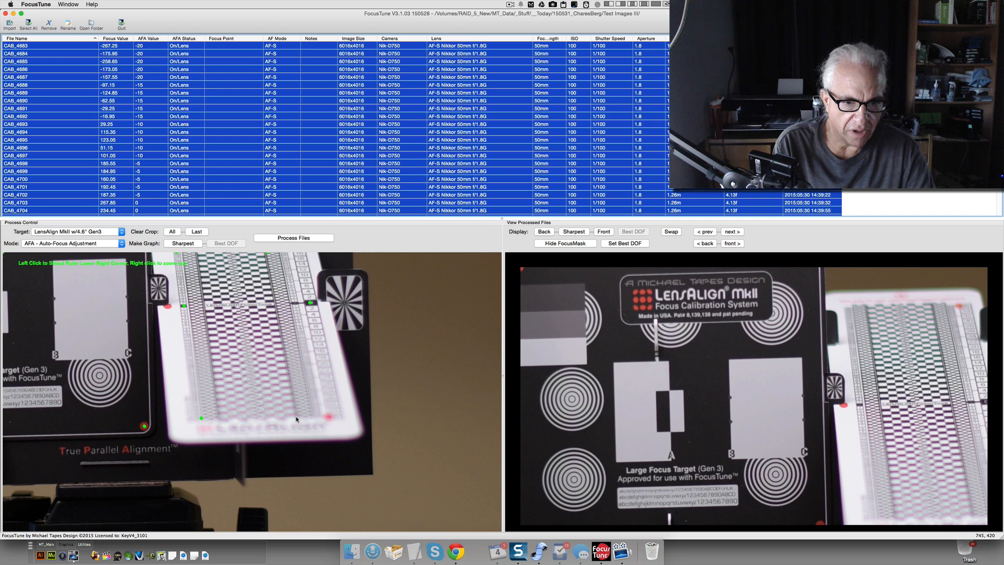
{"action": "left_click", "coordinate": [329, 417]}
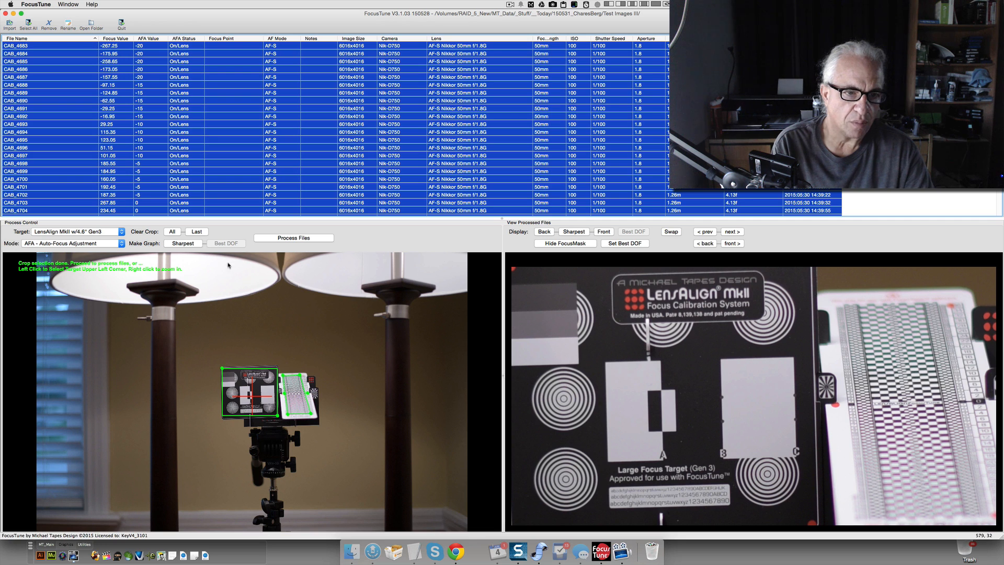
Clear the last crop point and place the ruler's lower right corner point just inside the red dot
{"action": "left_click", "coordinate": [196, 232]}
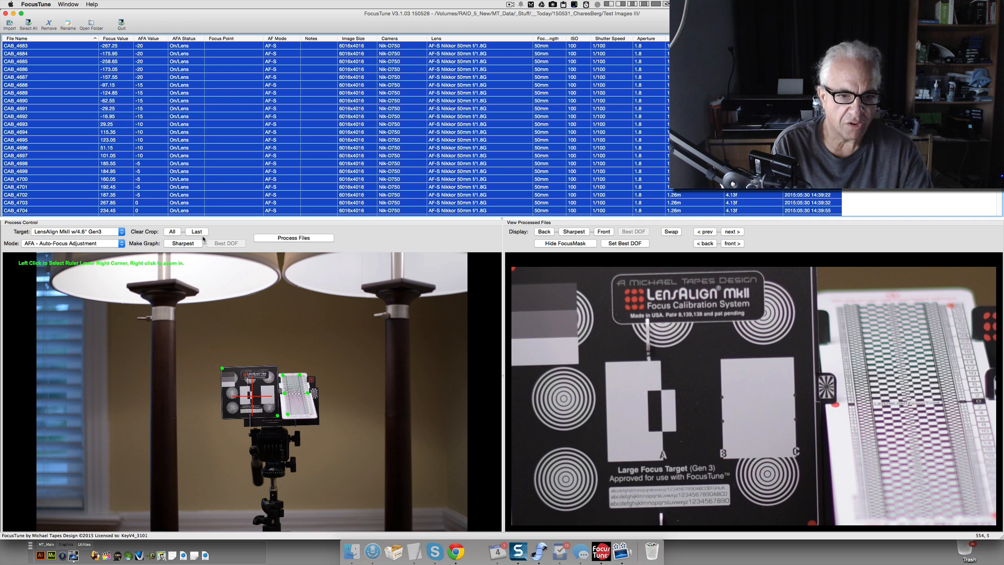
{"action": "right_click", "coordinate": [307, 413]}
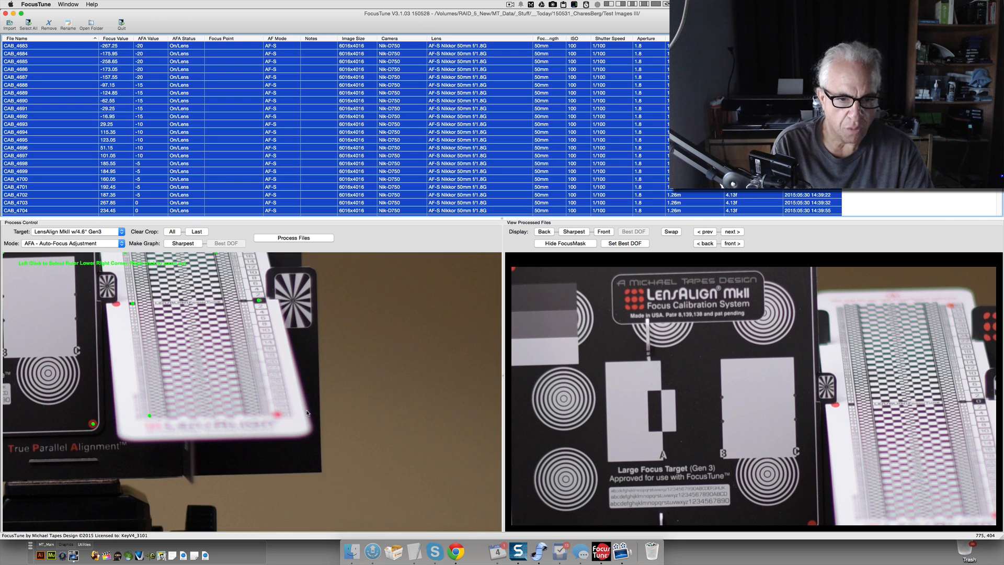
{"action": "left_click", "coordinate": [261, 415]}
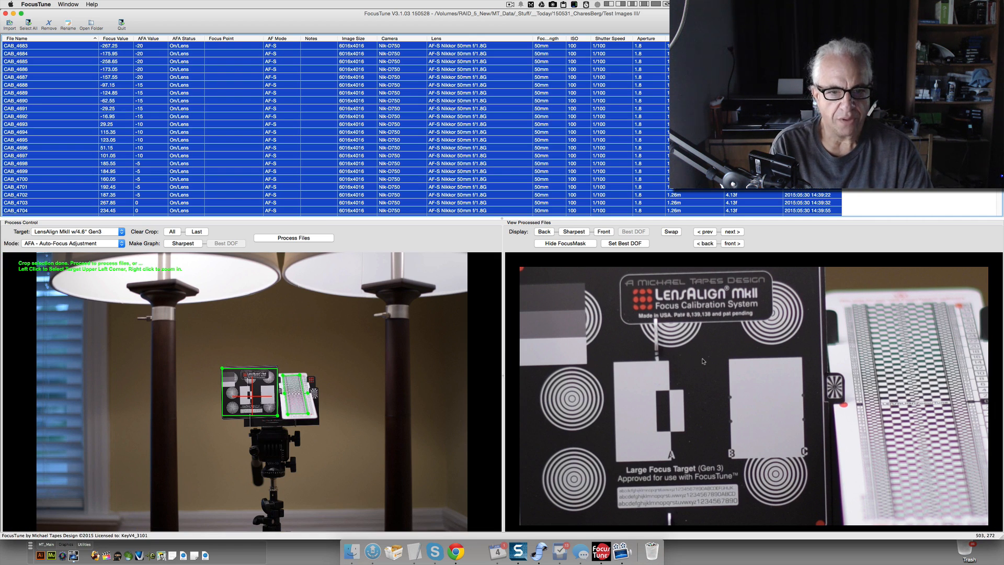
Process the selected files, examine the AF adjustment graph in the PDF report, and dismiss the report window
{"action": "left_click", "coordinate": [302, 240]}
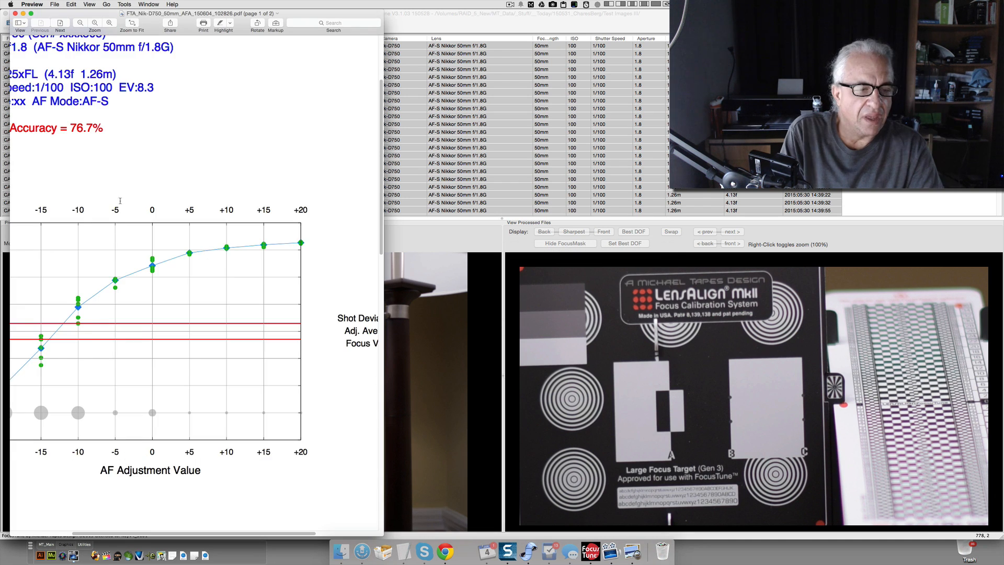
{"action": "scroll", "coordinate": [120, 200], "scroll_direction": "left", "scroll_amount": 5}
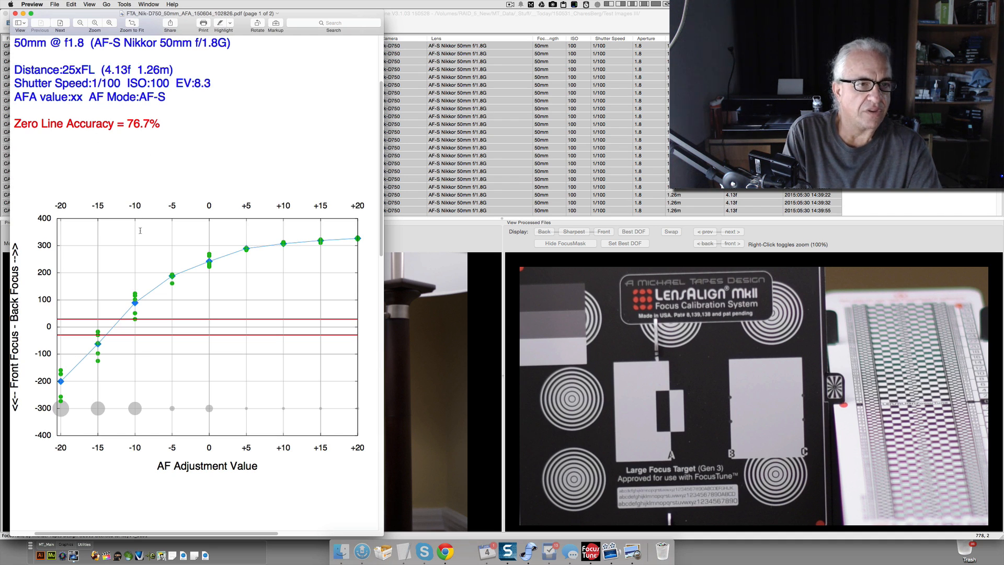
{"action": "left_click", "coordinate": [22, 14]}
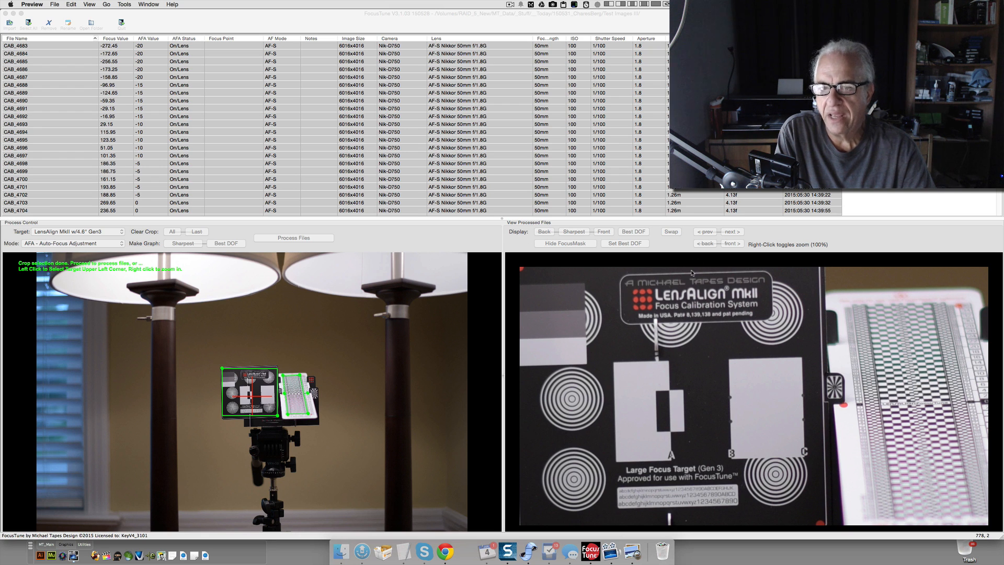
Display the sharpest of the processed files
{"action": "left_click", "coordinate": [570, 231]}
{"action": "left_click", "coordinate": [569, 232]}
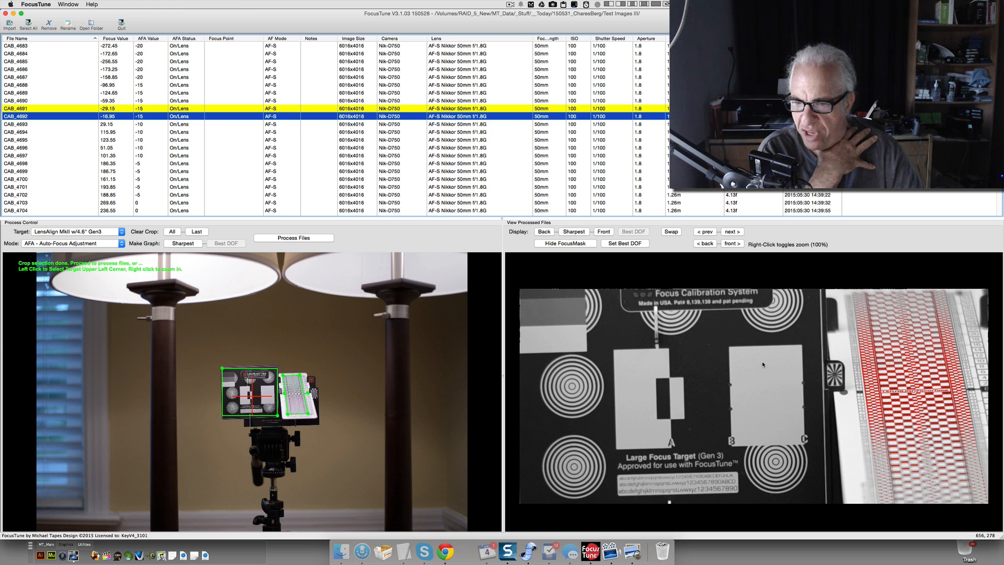
Examine the sharpest processed image at 50% and 100% zoom, and compare it with the FocusMask hidden and shown
{"action": "right_click", "coordinate": [784, 380]}
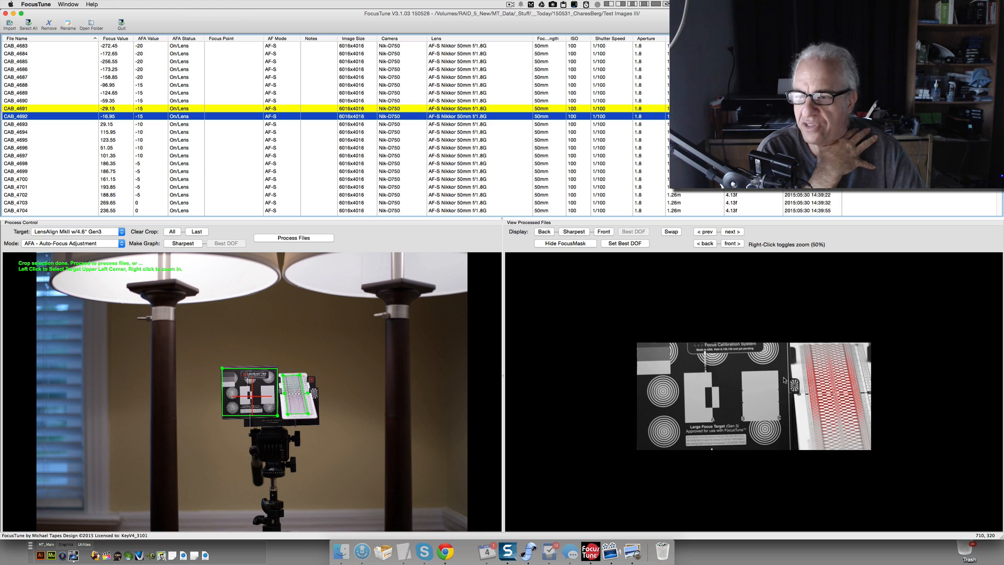
{"action": "right_click", "coordinate": [784, 380]}
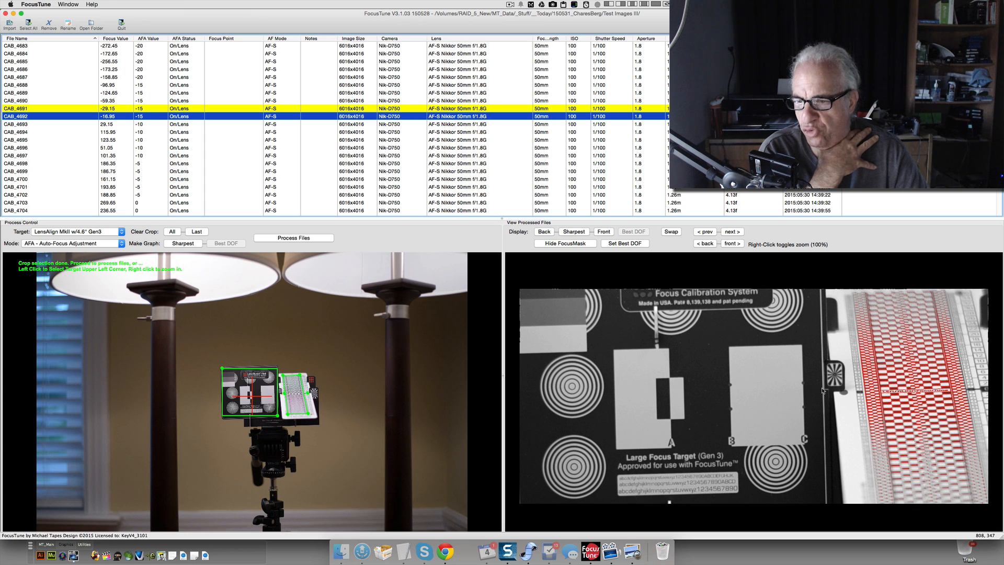
{"action": "right_click", "coordinate": [823, 390]}
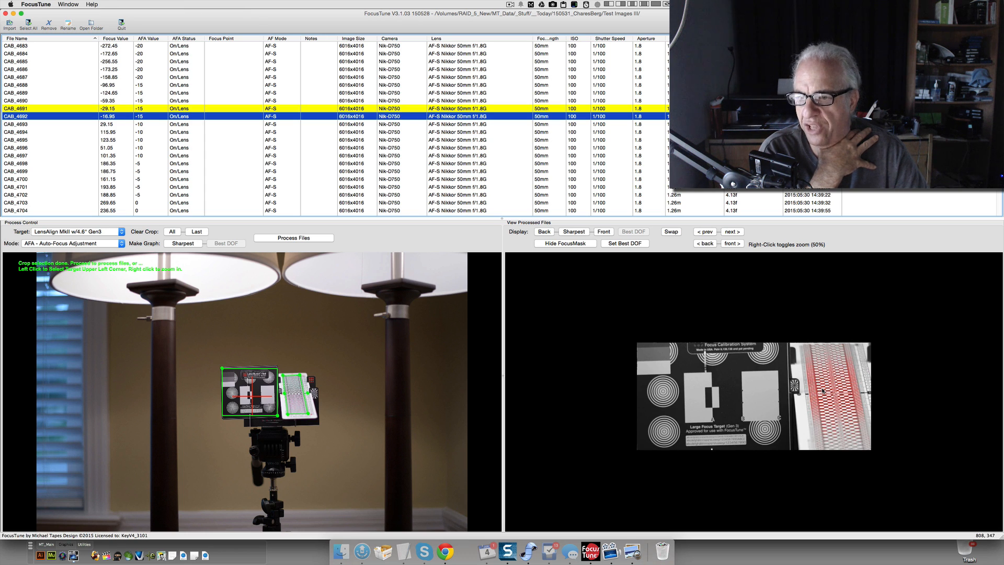
{"action": "right_click", "coordinate": [773, 381]}
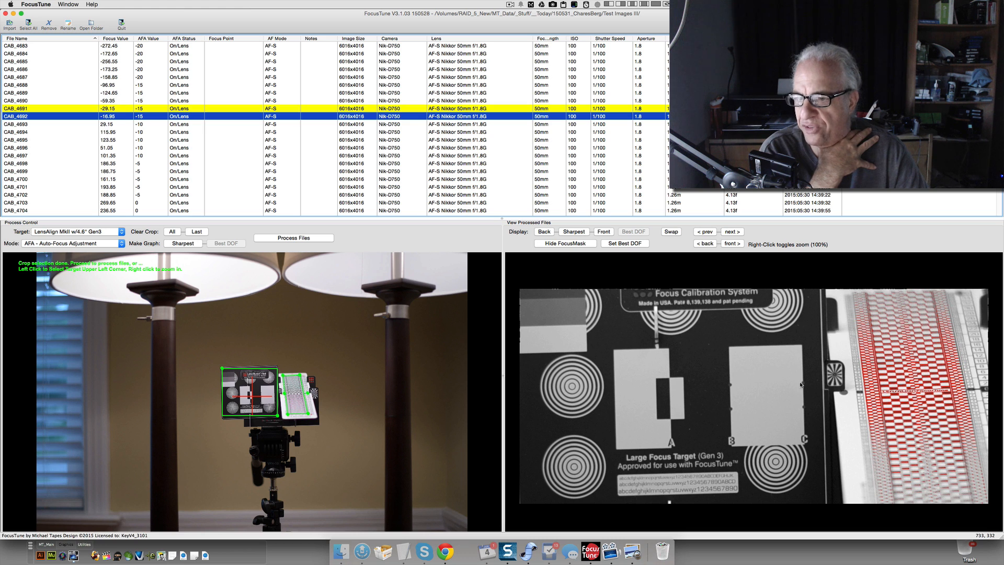
{"action": "right_click", "coordinate": [558, 320]}
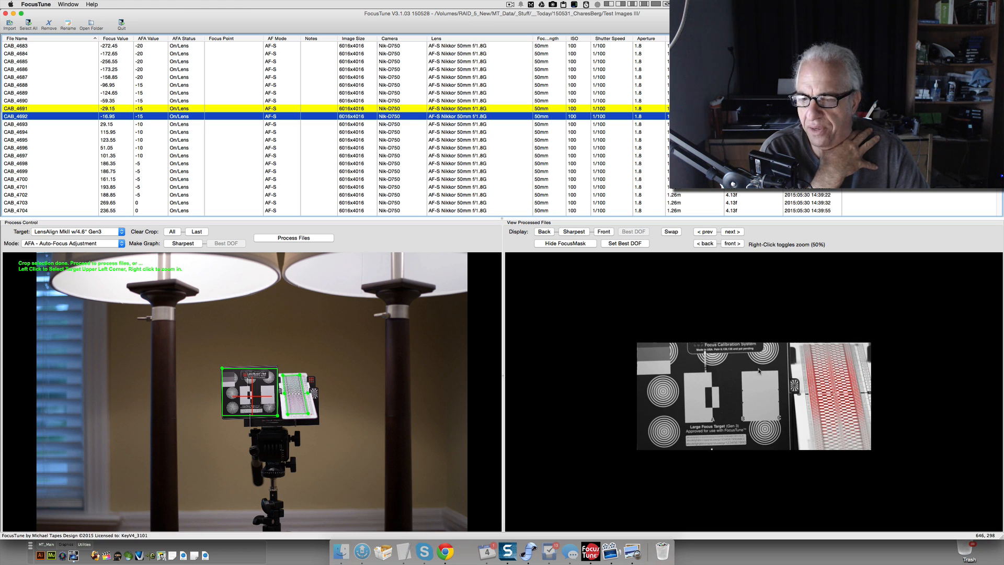
{"action": "right_click", "coordinate": [661, 358]}
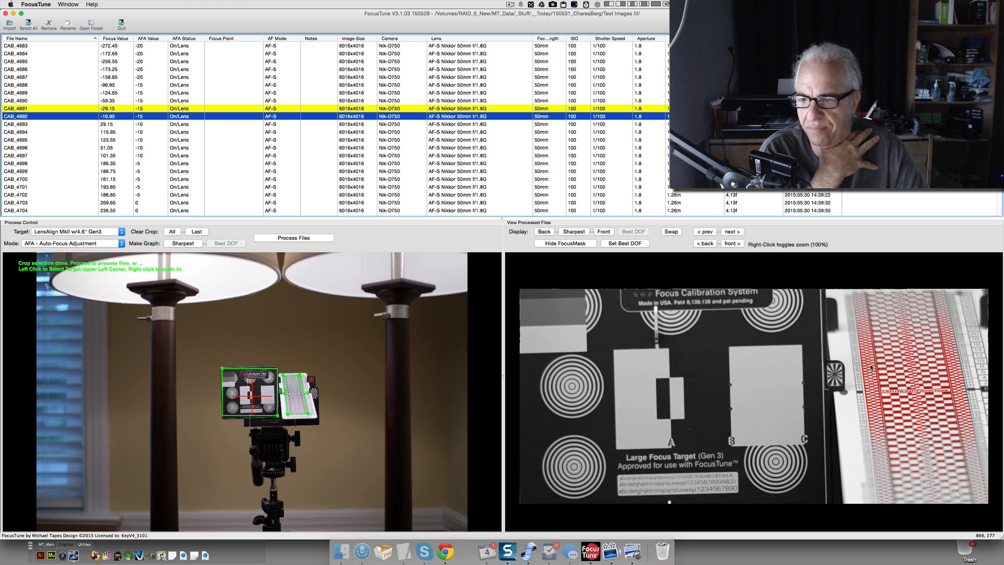
{"action": "right_click", "coordinate": [887, 394]}
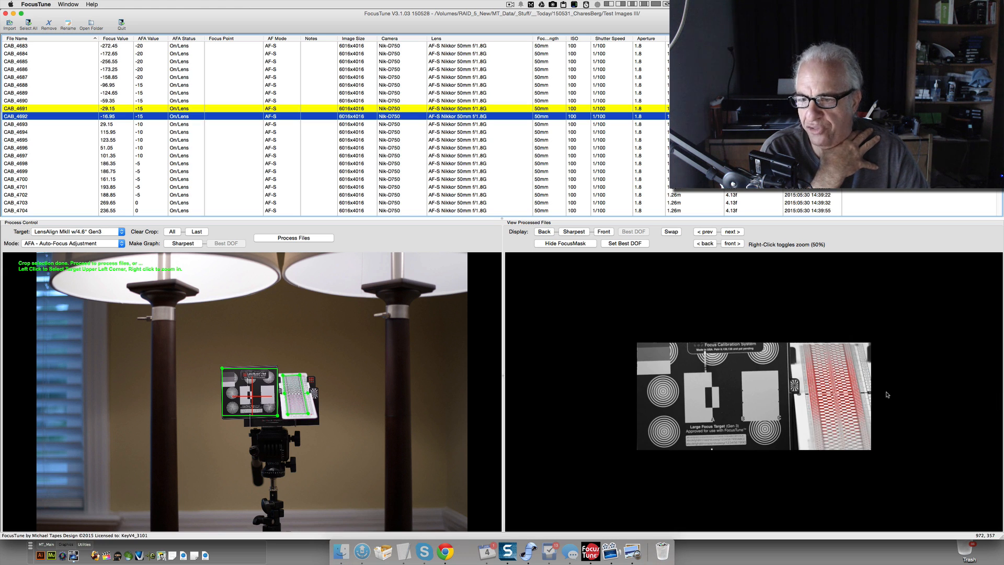
{"action": "right_click", "coordinate": [836, 395]}
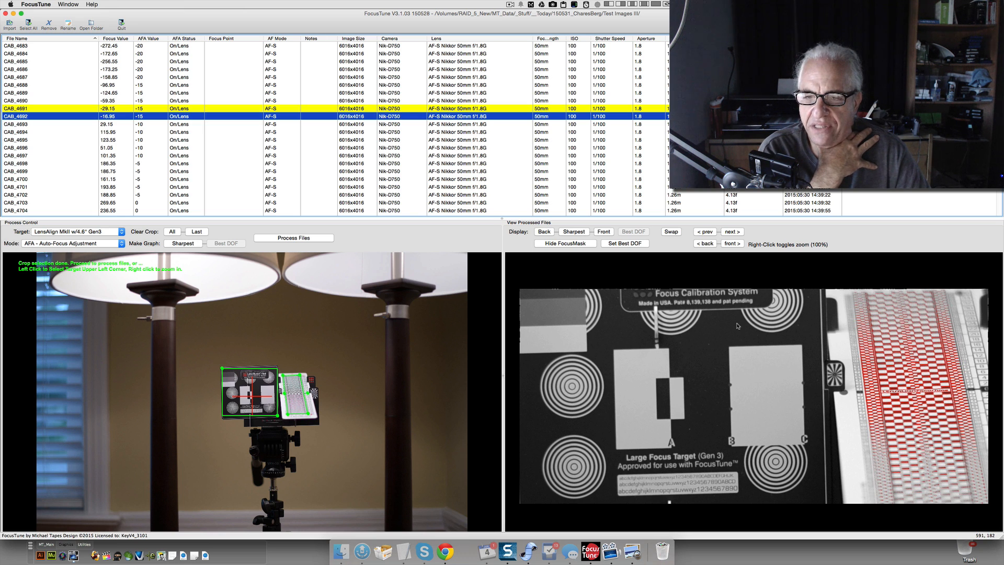
{"action": "left_click", "coordinate": [570, 243]}
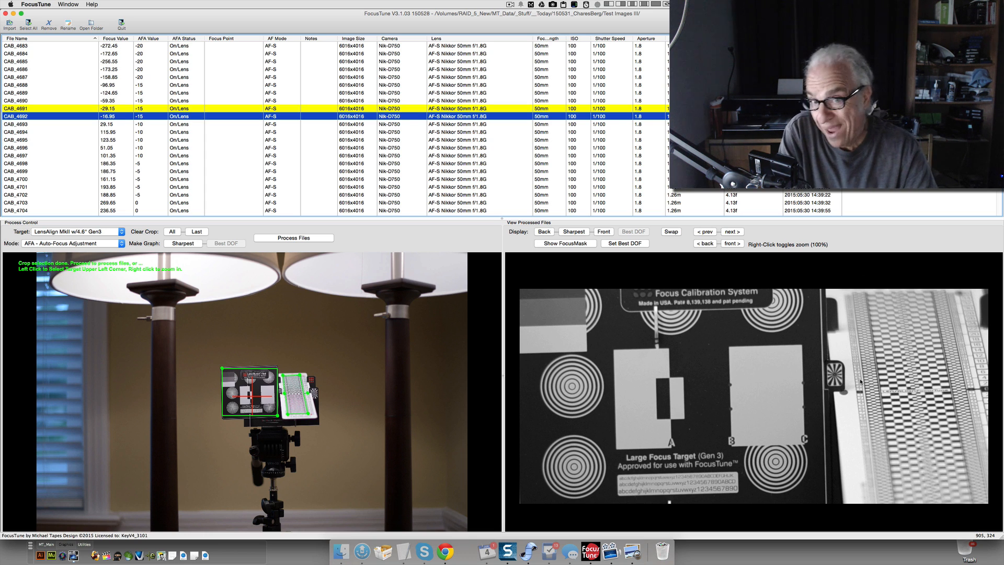
{"action": "left_click", "coordinate": [564, 245]}
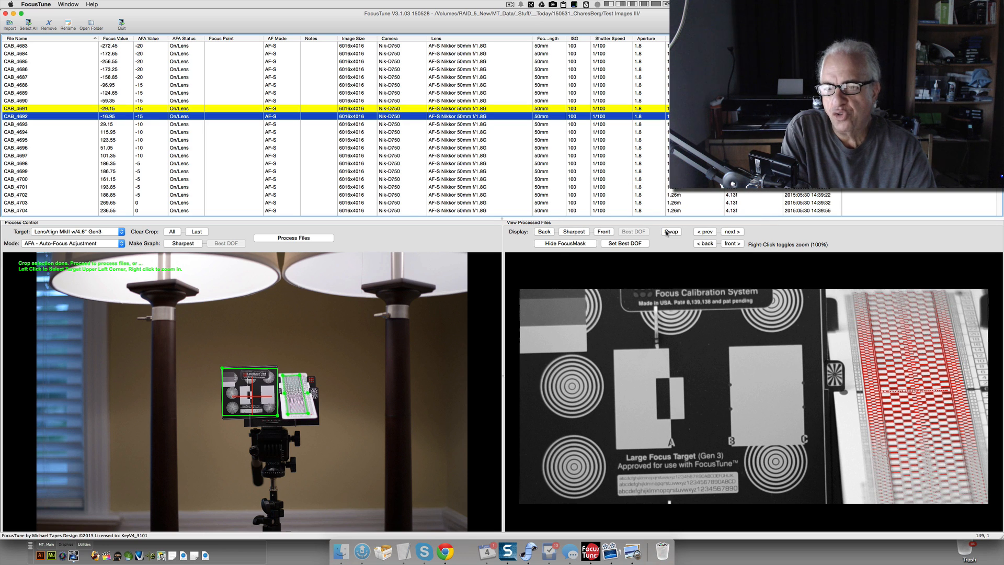
Compare the most front-focused image with the sharpest one by swapping between them at 100% and 50% zoom
{"action": "left_click", "coordinate": [602, 232]}
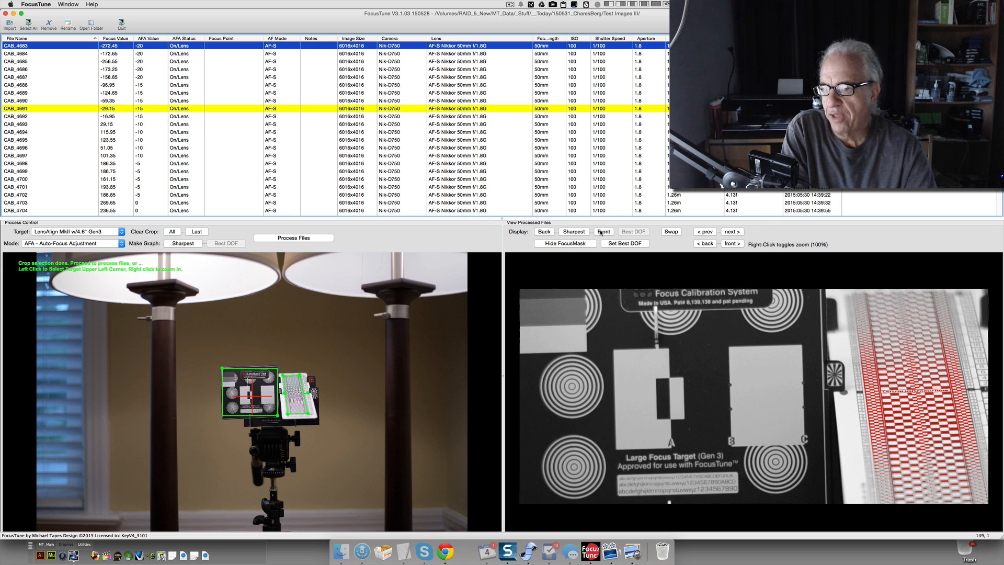
{"action": "left_click", "coordinate": [575, 232]}
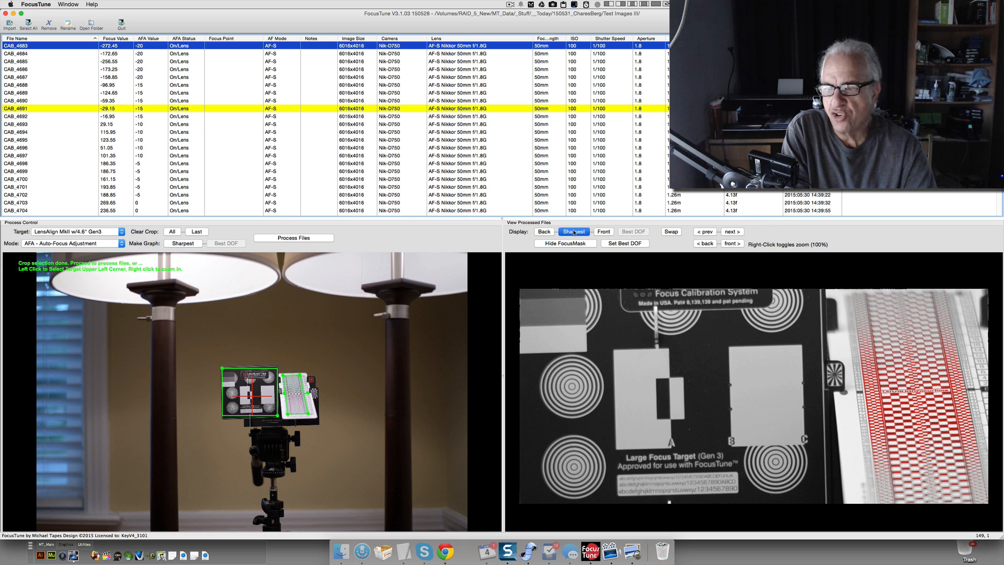
{"action": "left_click", "coordinate": [671, 231]}
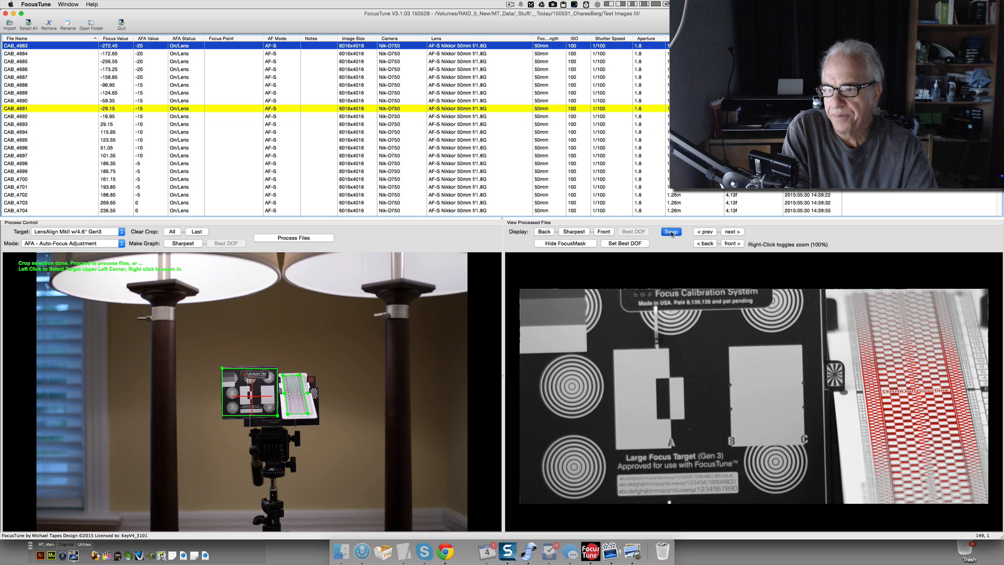
{"action": "left_click", "coordinate": [671, 232]}
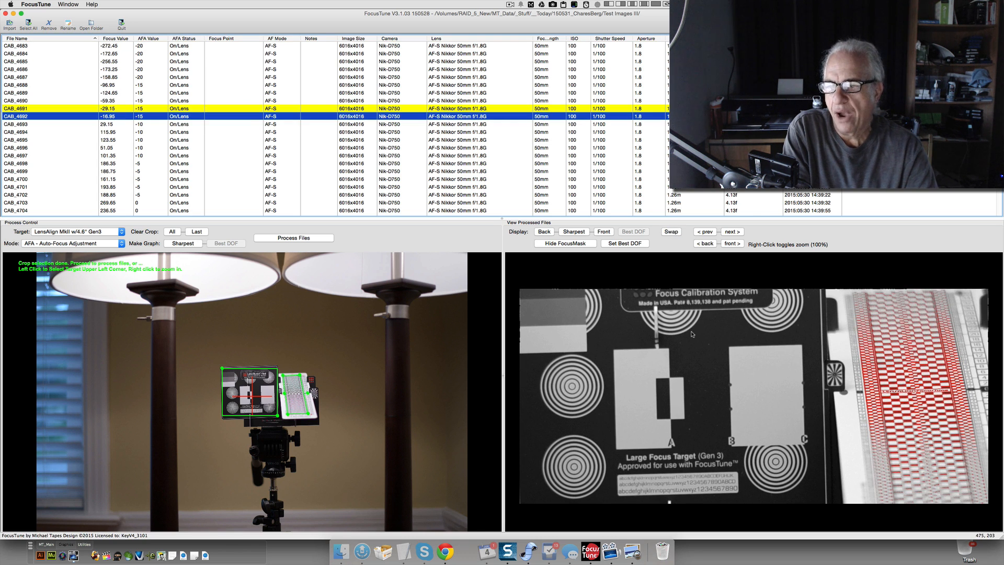
{"action": "right_click", "coordinate": [692, 333]}
{"action": "left_click", "coordinate": [671, 231]}
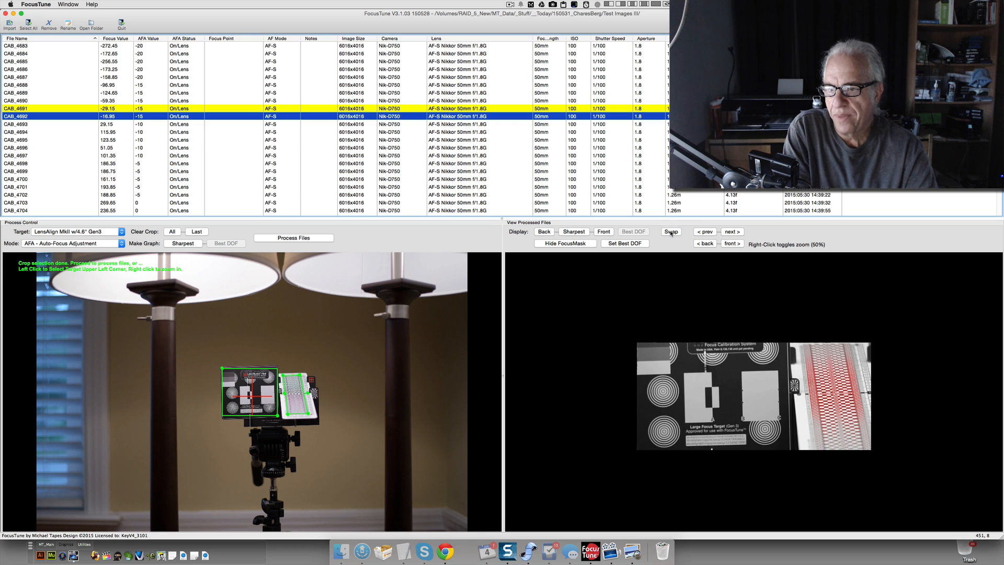
{"action": "left_click", "coordinate": [671, 231]}
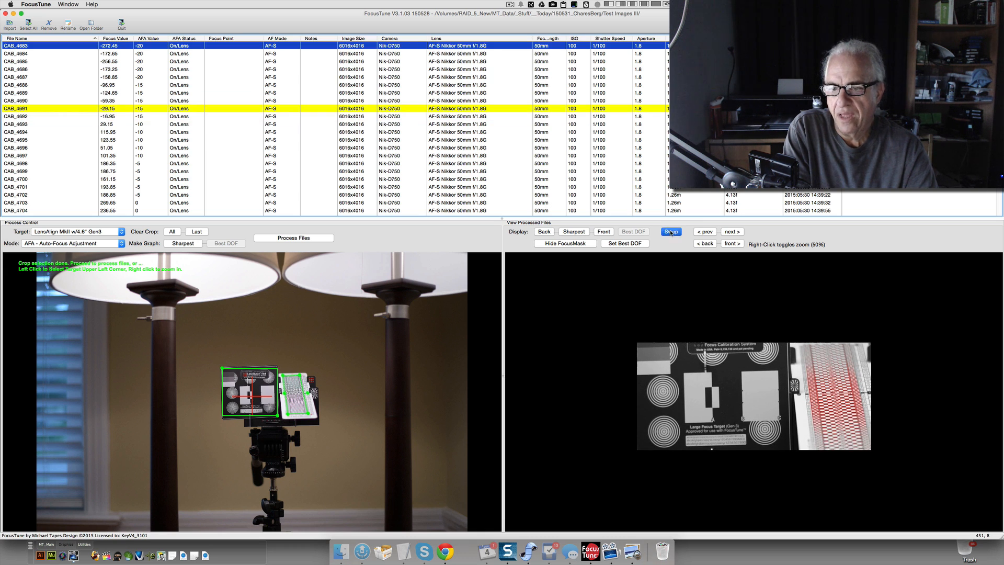
{"action": "right_click", "coordinate": [701, 339]}
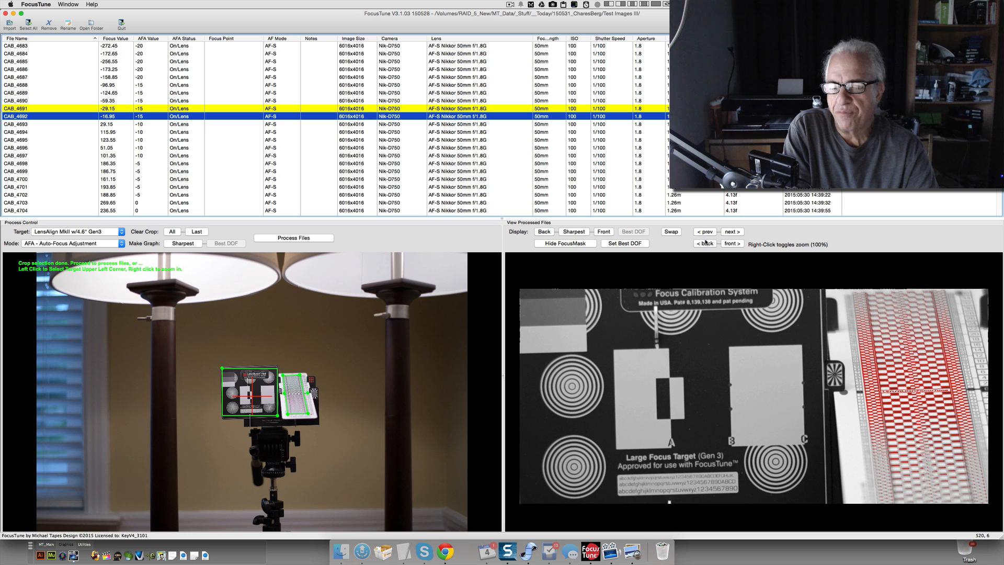
Step through the processed images in file order up to CAB_4700, and return one by one to CAB_4696
{"action": "left_click", "coordinate": [732, 232]}
{"action": "left_click", "coordinate": [731, 232]}
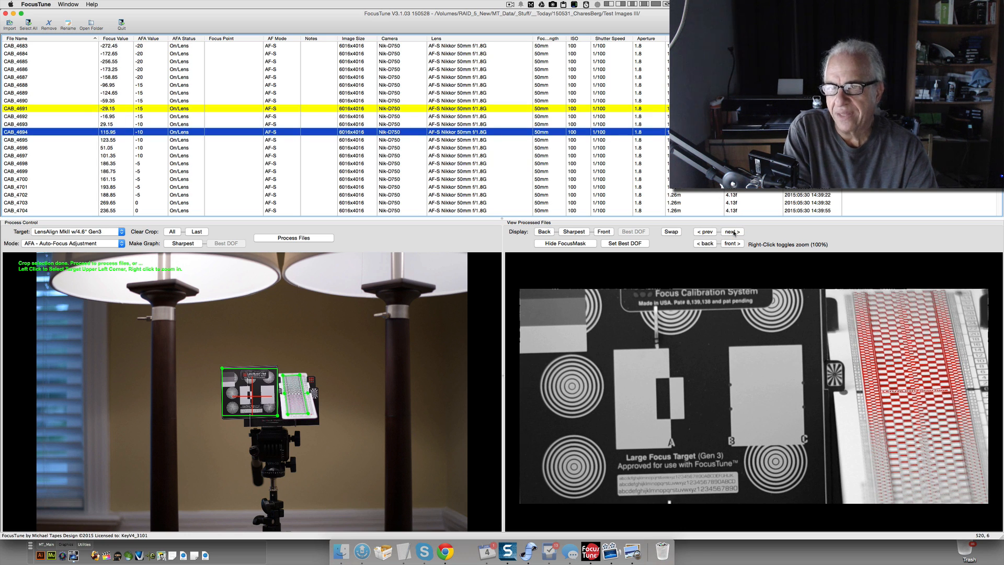
{"action": "left_click", "coordinate": [732, 231]}
{"action": "left_click", "coordinate": [732, 231]}
{"action": "left_click", "coordinate": [732, 231]}
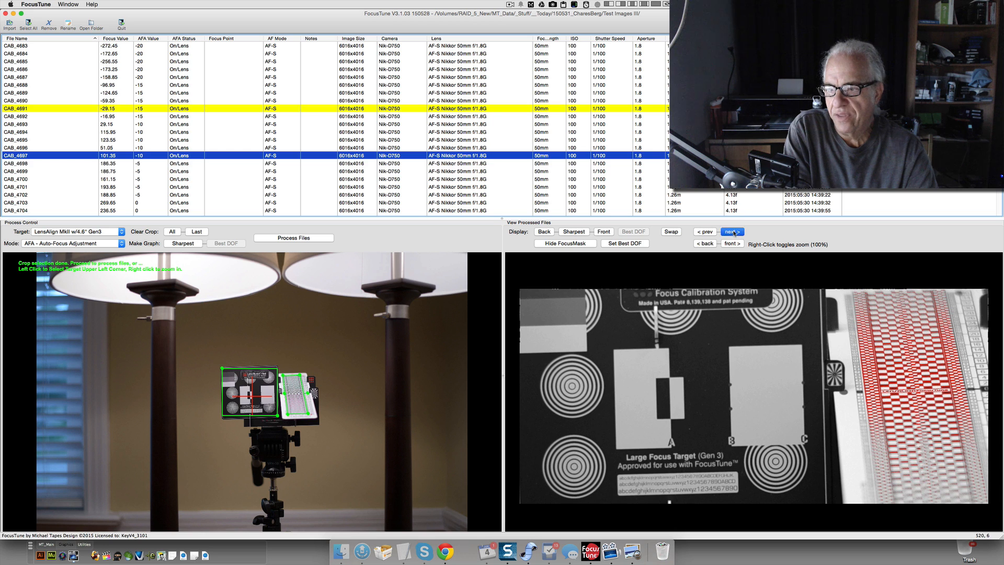
{"action": "left_click", "coordinate": [732, 232]}
{"action": "left_click", "coordinate": [732, 232]}
{"action": "left_click", "coordinate": [731, 232]}
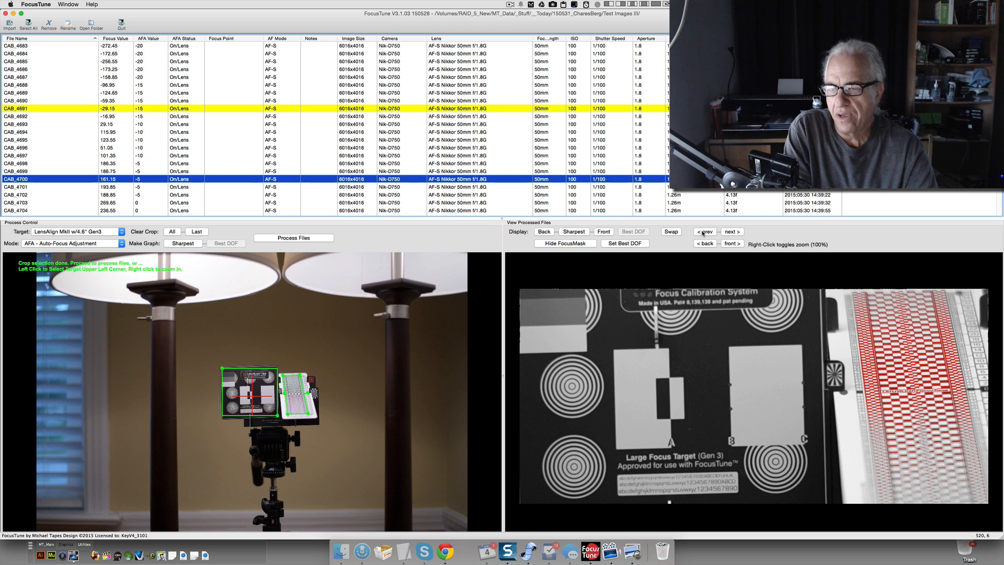
{"action": "left_click", "coordinate": [703, 231]}
{"action": "left_click", "coordinate": [703, 232]}
{"action": "left_click", "coordinate": [703, 231]}
{"action": "left_click", "coordinate": [704, 232]}
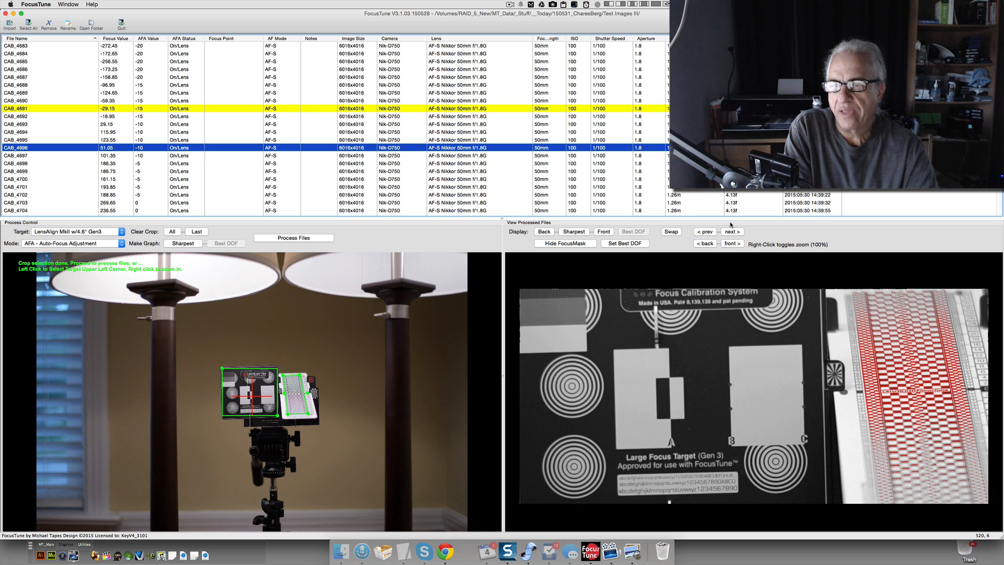
Step through the processed images in order of focus value toward front focus until CAB_4683 is shown
{"action": "left_click", "coordinate": [732, 243]}
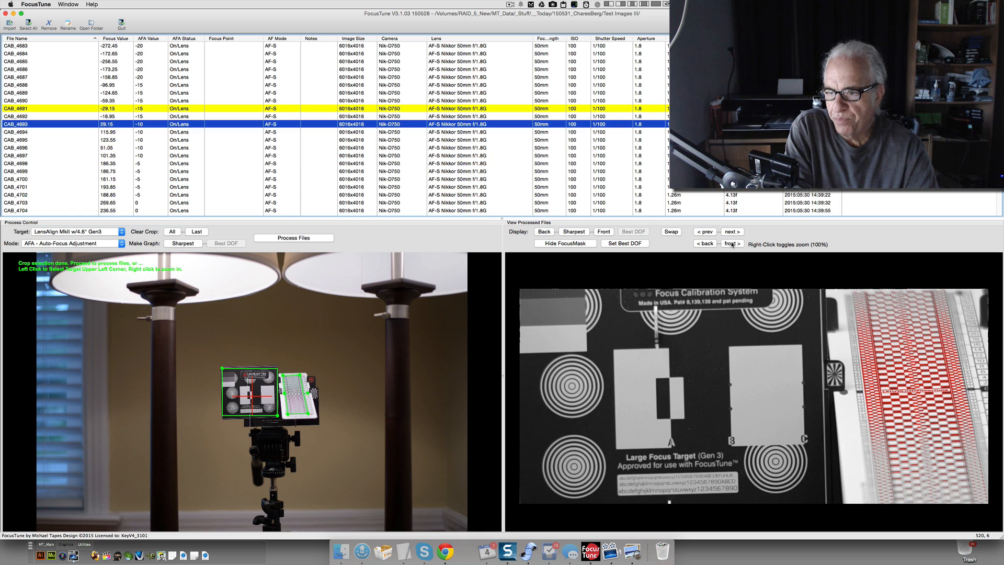
{"action": "left_click", "coordinate": [731, 244]}
{"action": "left_click", "coordinate": [731, 244]}
{"action": "left_click", "coordinate": [731, 244]}
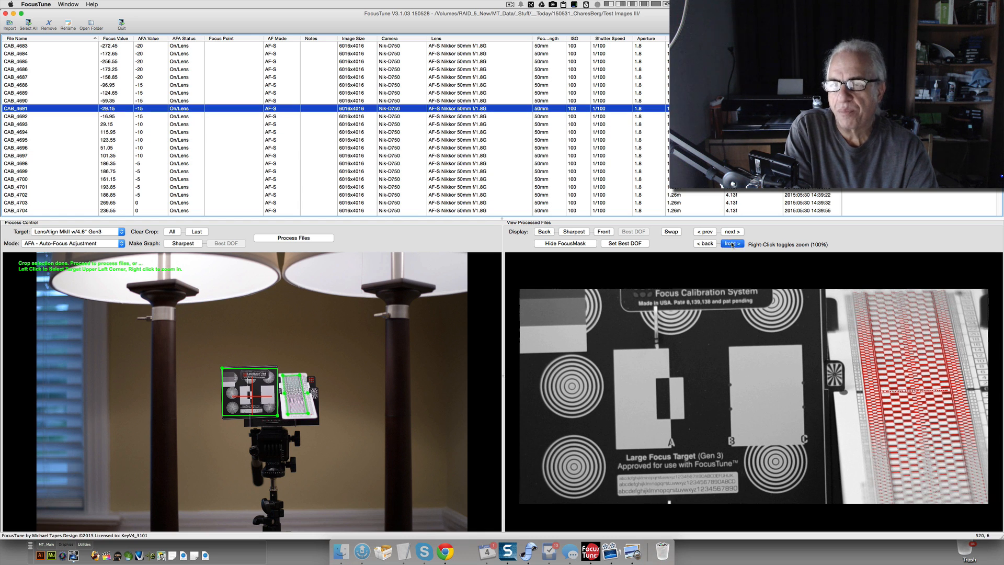
{"action": "left_click", "coordinate": [731, 244]}
{"action": "left_click", "coordinate": [732, 243]}
{"action": "left_click", "coordinate": [731, 244]}
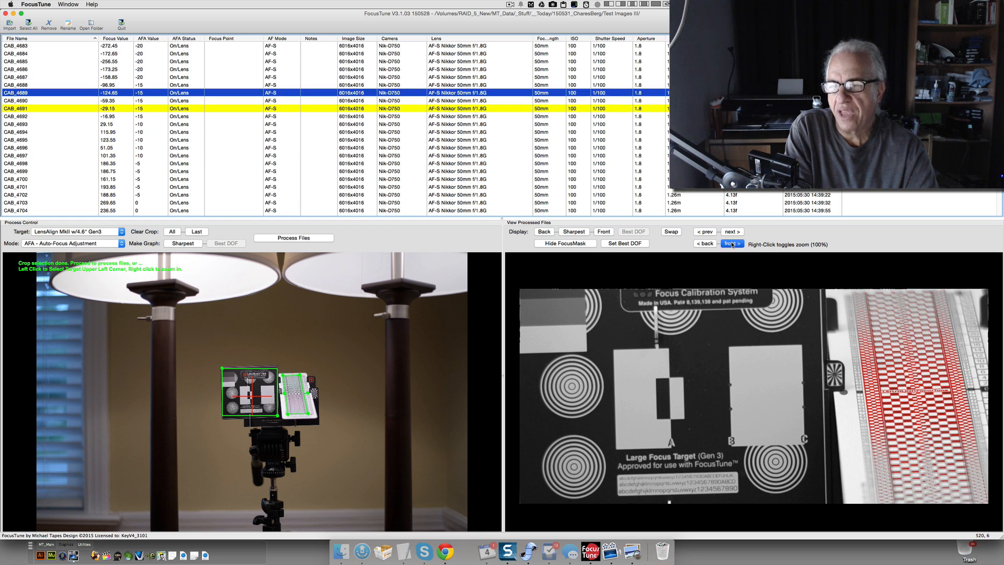
{"action": "left_click", "coordinate": [731, 243]}
{"action": "left_click", "coordinate": [731, 244]}
{"action": "left_click", "coordinate": [731, 244]}
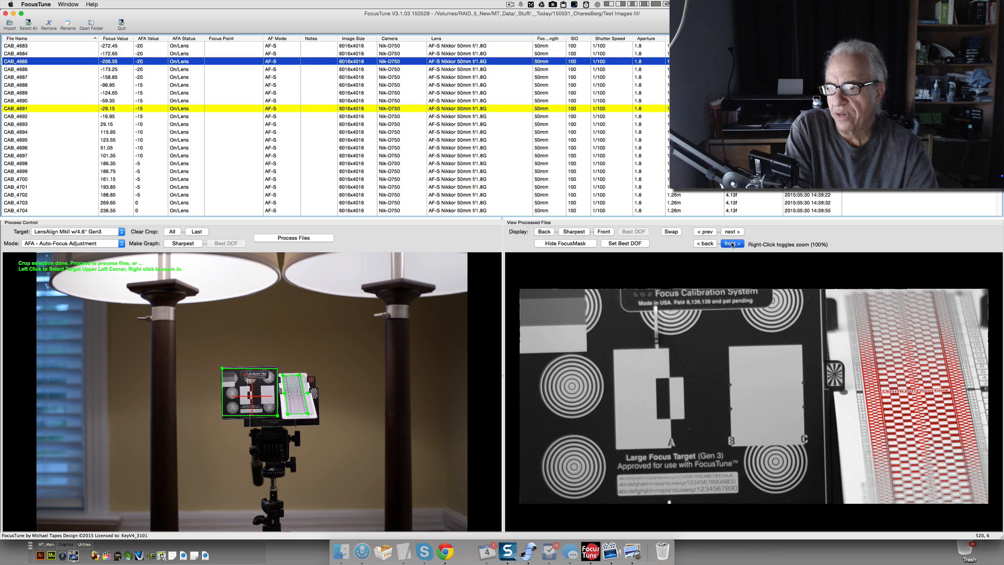
{"action": "left_click", "coordinate": [731, 244]}
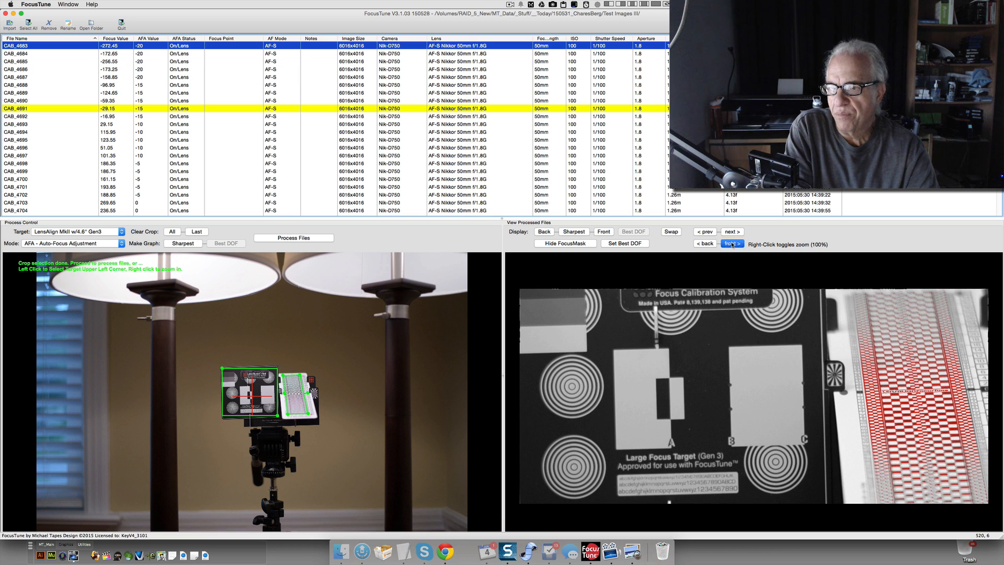
Step toward back focus as far as CAB_4690 and view that image at 50% and 100% zoom
{"action": "left_click", "coordinate": [705, 243]}
{"action": "left_click", "coordinate": [705, 243]}
{"action": "left_click", "coordinate": [705, 244]}
{"action": "left_click", "coordinate": [705, 243]}
{"action": "left_click", "coordinate": [705, 244]}
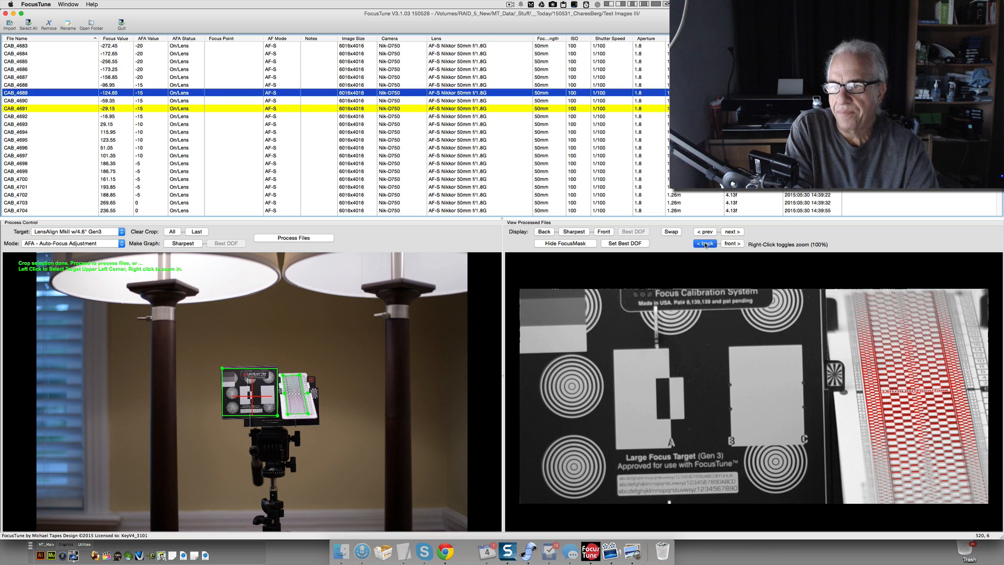
{"action": "left_click", "coordinate": [705, 244]}
{"action": "left_click", "coordinate": [706, 244]}
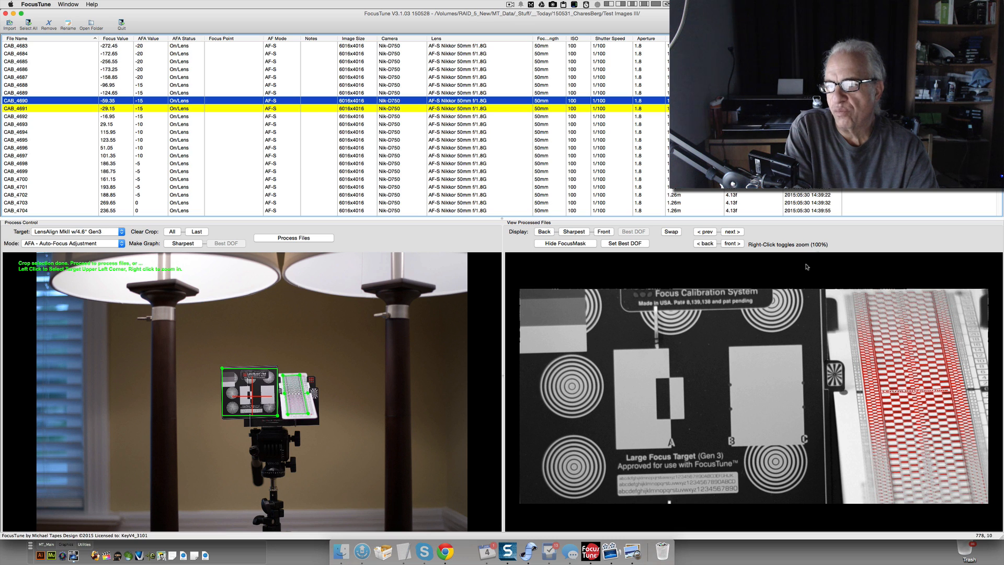
{"action": "right_click", "coordinate": [776, 315]}
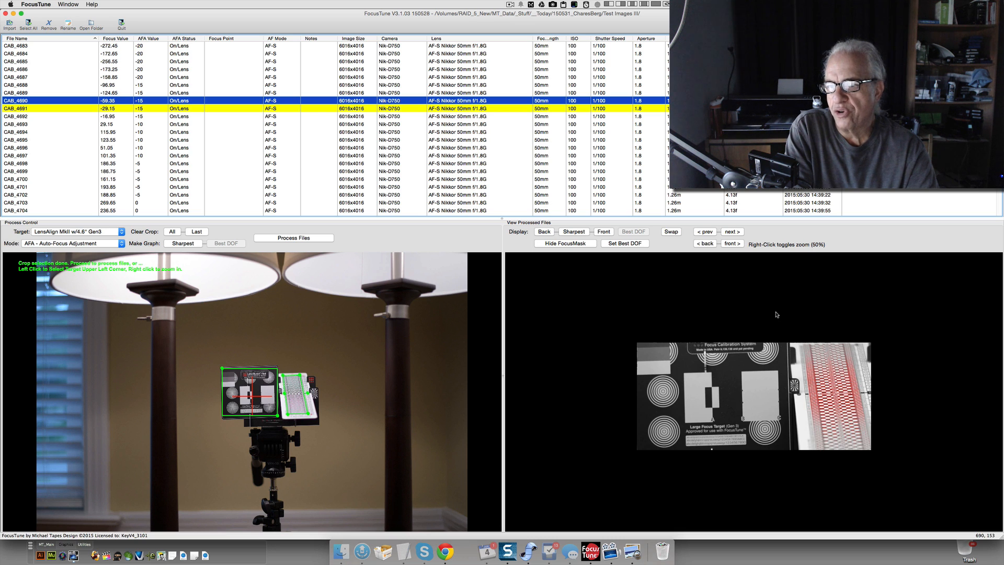
{"action": "right_click", "coordinate": [761, 372]}
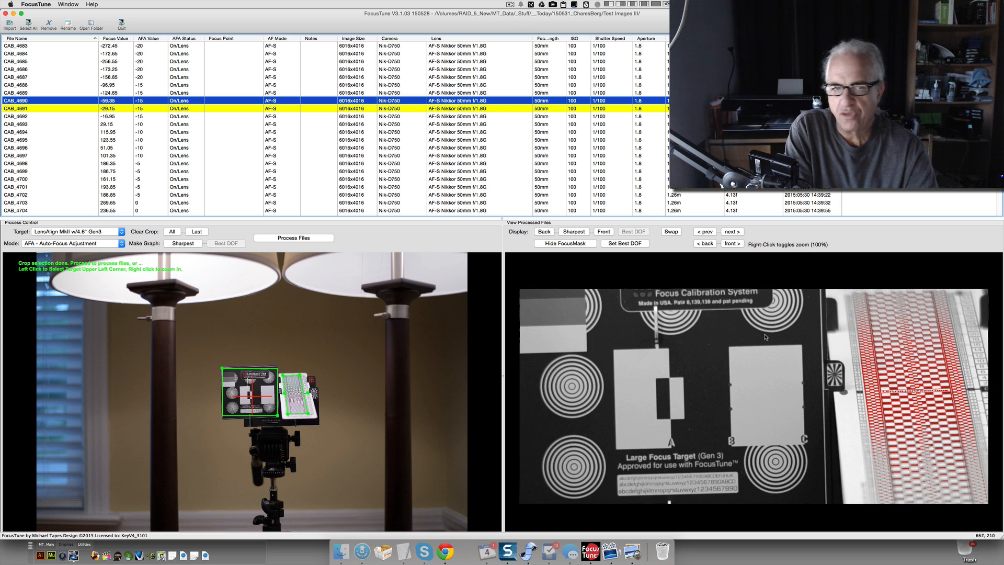
Import the second set of test photos from folder B inside Test Images III
{"action": "left_click", "coordinate": [9, 23]}
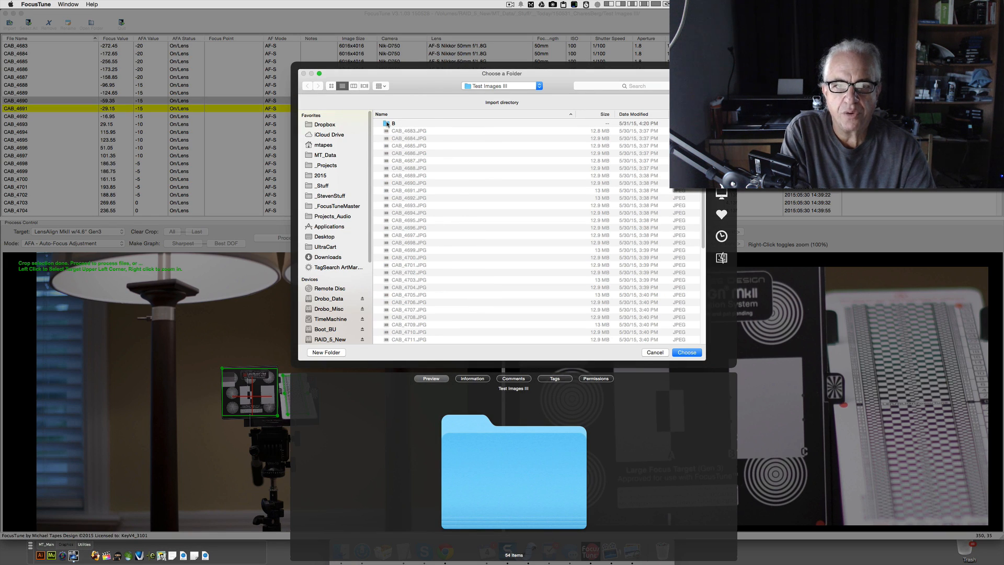
{"action": "double_click", "coordinate": [388, 124]}
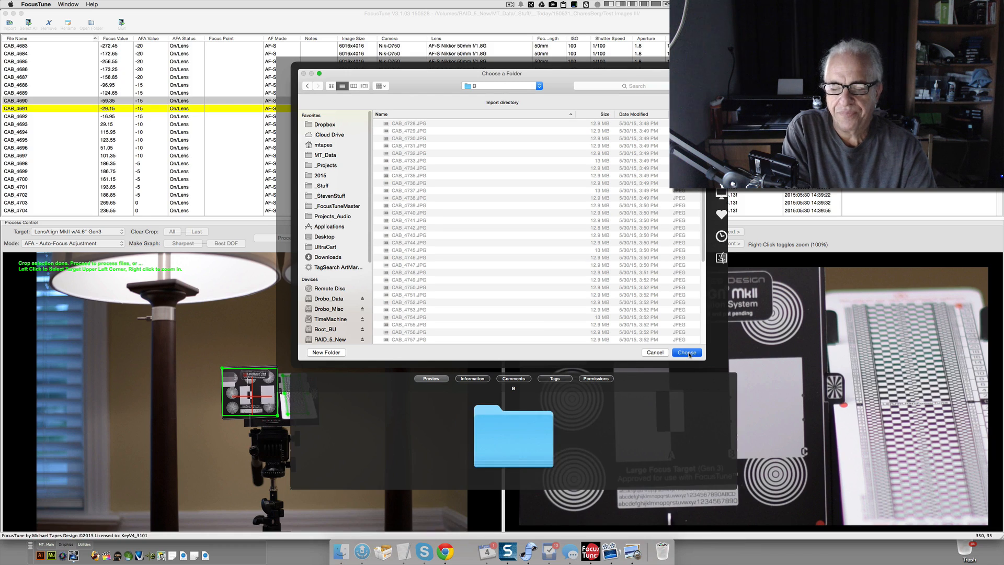
{"action": "left_click", "coordinate": [687, 352]}
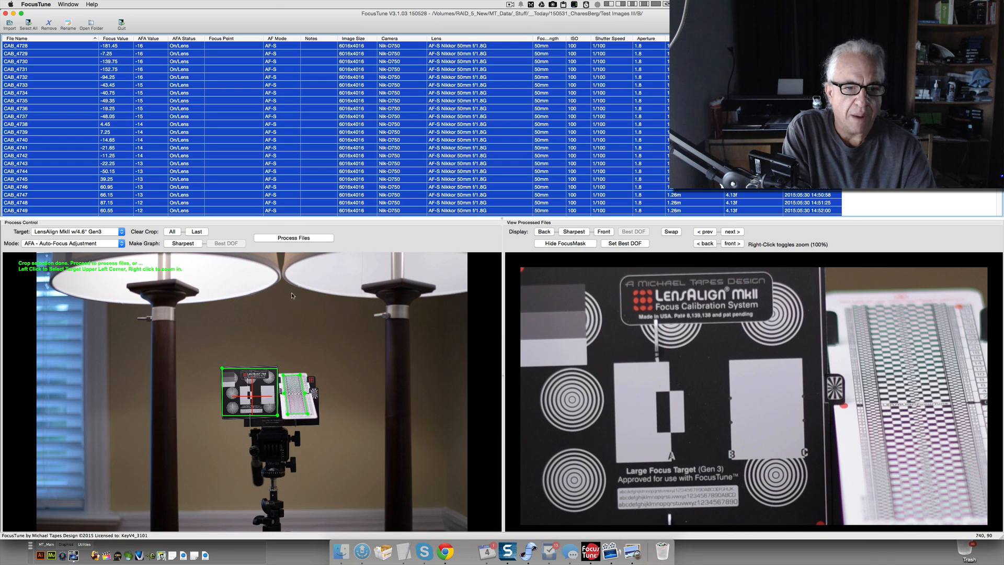
Process the imported files and magnify the PDF report's AF adjustment graph around the -14 value at the zero line
{"action": "left_click", "coordinate": [287, 237]}
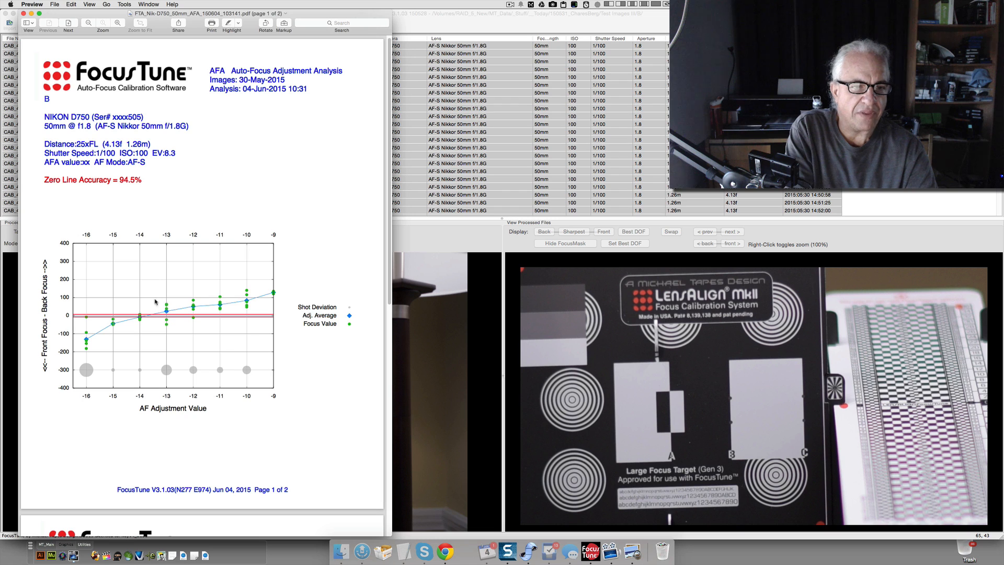
{"action": "key", "text": "grave"}
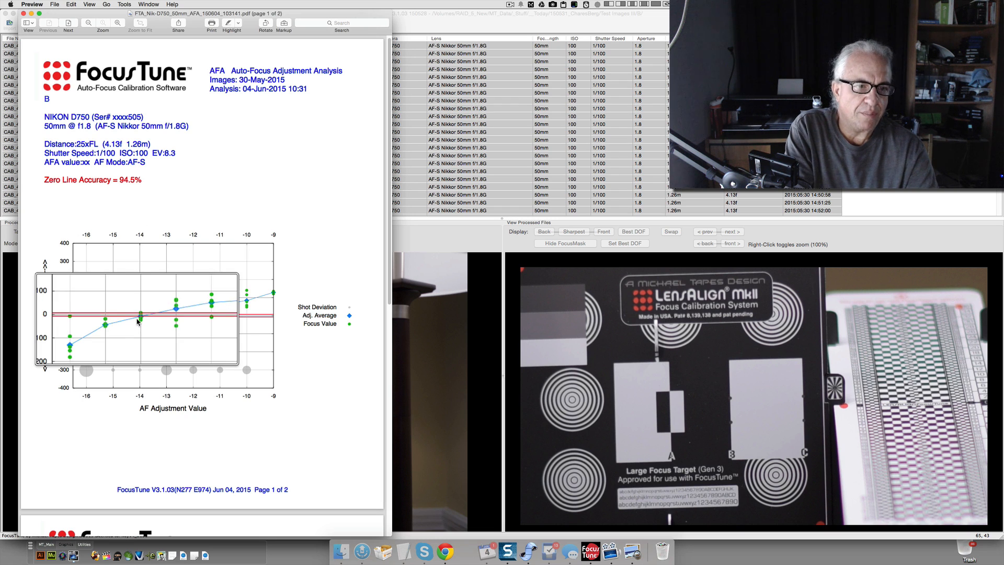
Dismiss the magnifier, close the PDF report and display the sharpest processed image
{"action": "key", "text": "grave"}
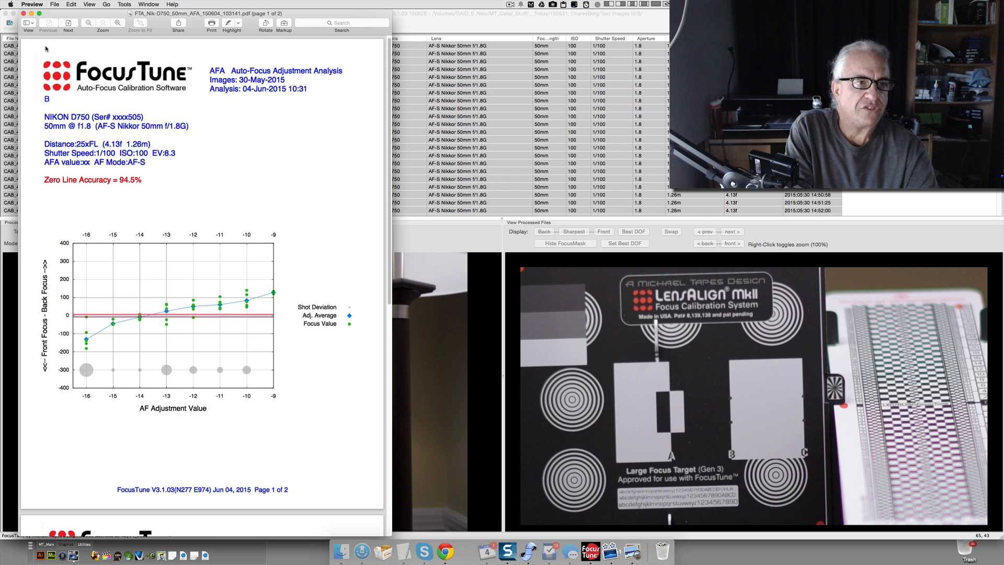
{"action": "left_click", "coordinate": [24, 14]}
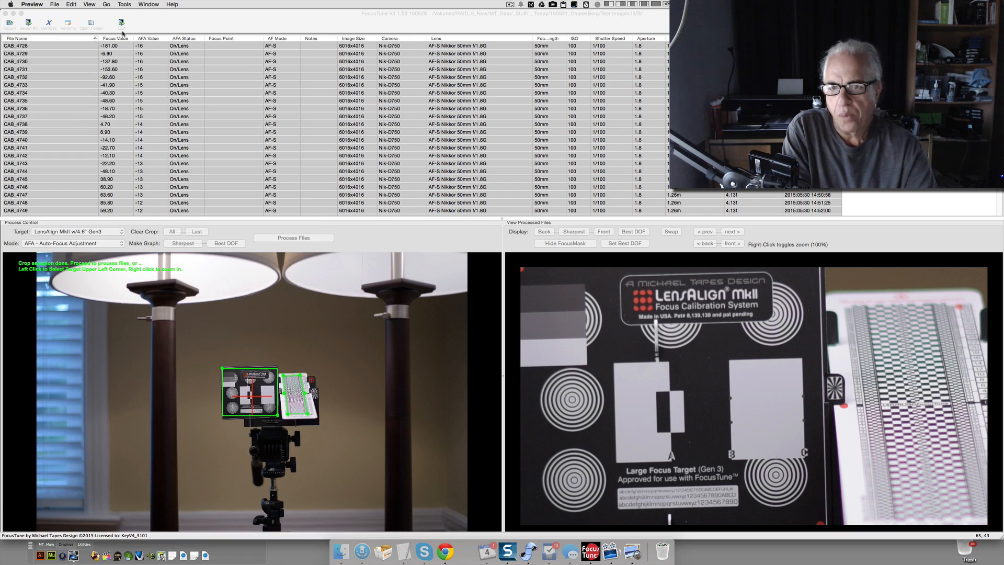
{"action": "left_click", "coordinate": [574, 232]}
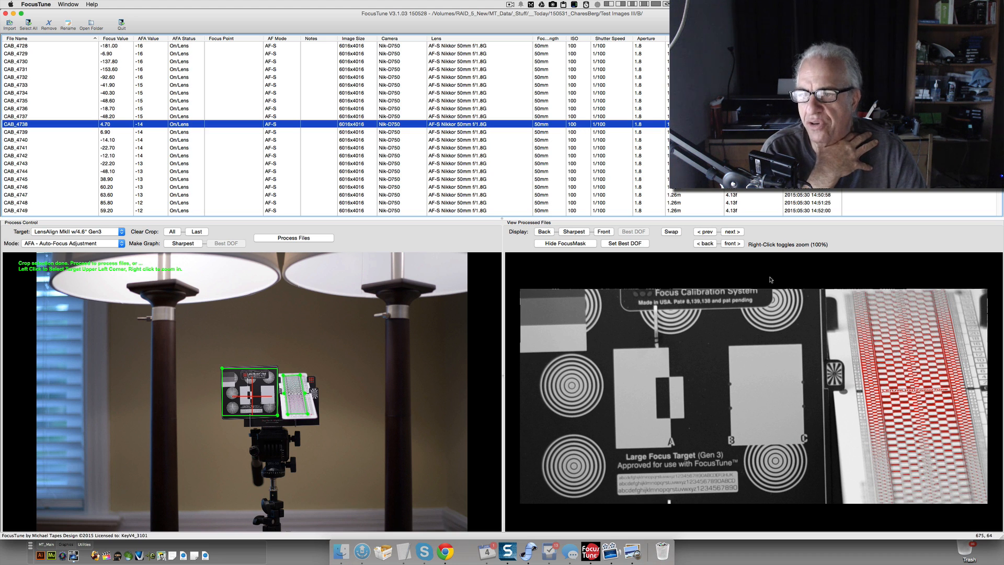
Step through the processed images in order of focus value toward front focus until CAB_4728 is shown
{"action": "left_click", "coordinate": [731, 244]}
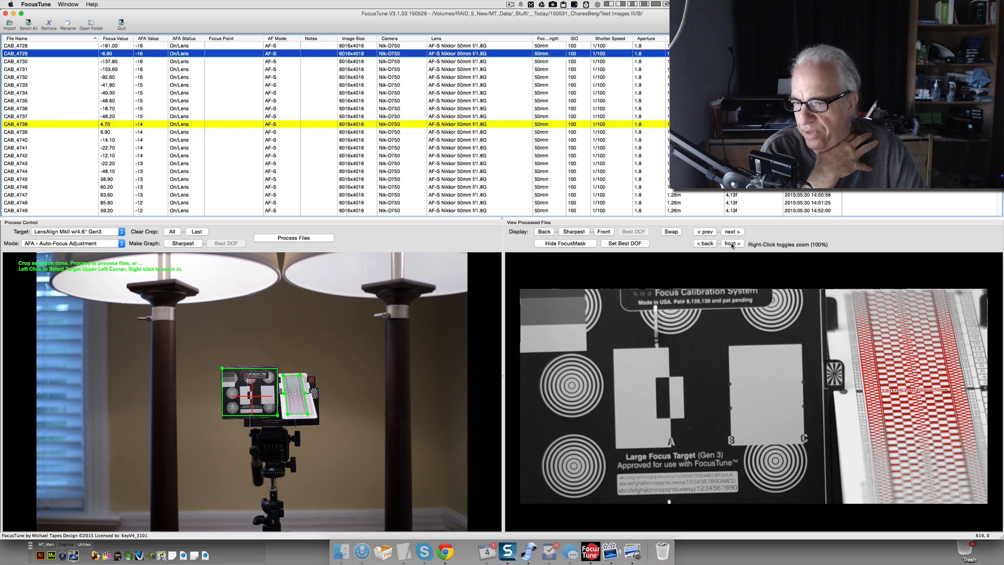
{"action": "left_click", "coordinate": [731, 244]}
{"action": "left_click", "coordinate": [732, 243]}
{"action": "left_click", "coordinate": [731, 244]}
{"action": "left_click", "coordinate": [731, 243]}
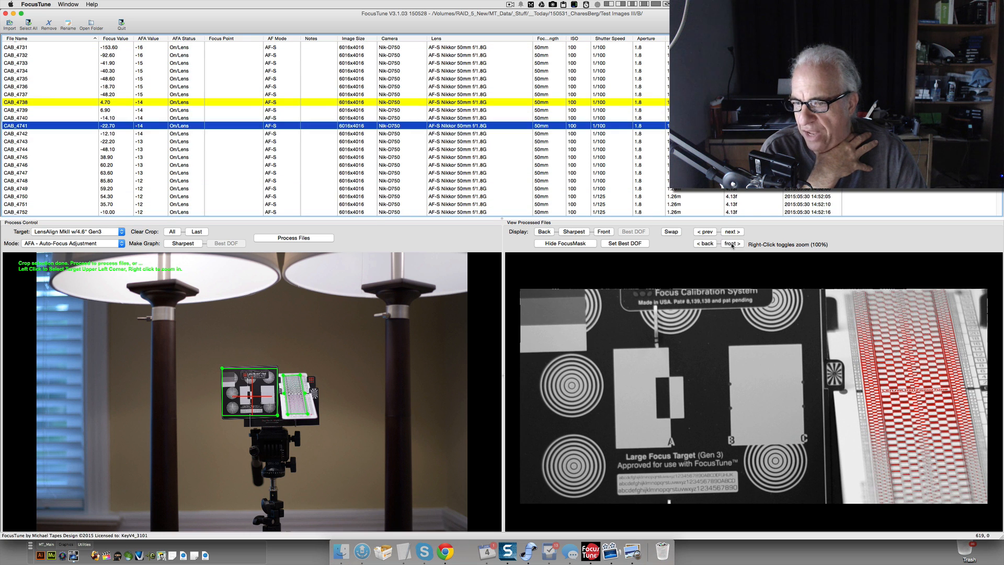
{"action": "left_click", "coordinate": [732, 244]}
{"action": "left_click", "coordinate": [731, 244]}
{"action": "left_click", "coordinate": [731, 244]}
{"action": "left_click", "coordinate": [732, 243]}
{"action": "left_click", "coordinate": [732, 244]}
{"action": "left_click", "coordinate": [731, 243]}
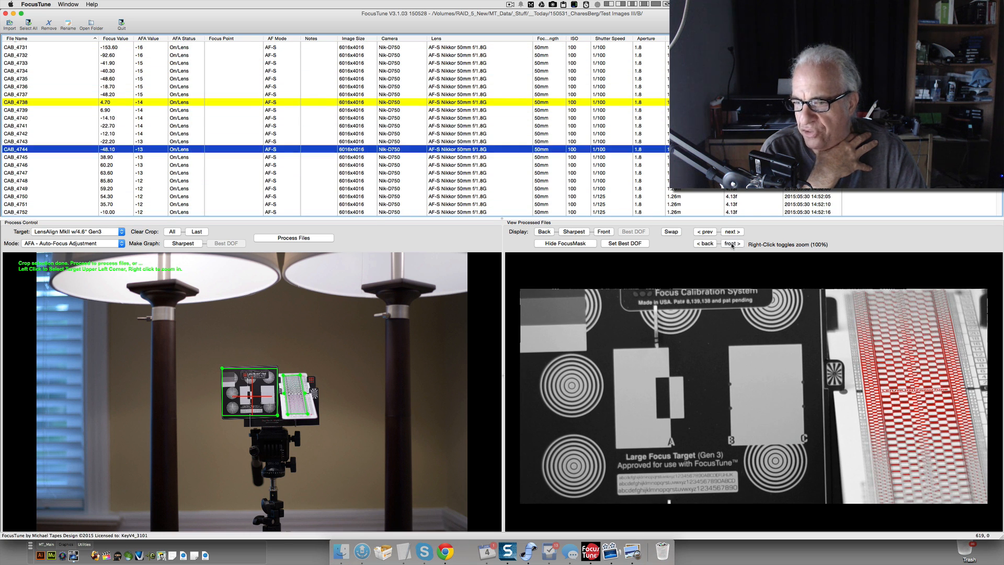
{"action": "left_click", "coordinate": [731, 243]}
{"action": "left_click", "coordinate": [731, 244]}
{"action": "left_click", "coordinate": [731, 244]}
{"action": "left_click", "coordinate": [731, 244]}
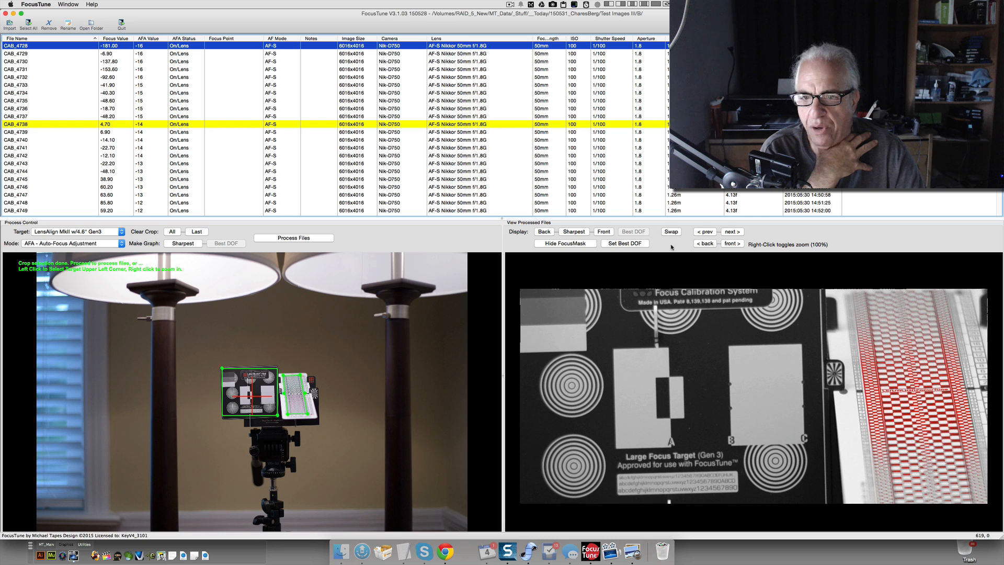
Display the sharpest image, CAB_4738, and swap repeatedly between it and CAB_4728 to compare their focus masks
{"action": "left_click", "coordinate": [573, 232]}
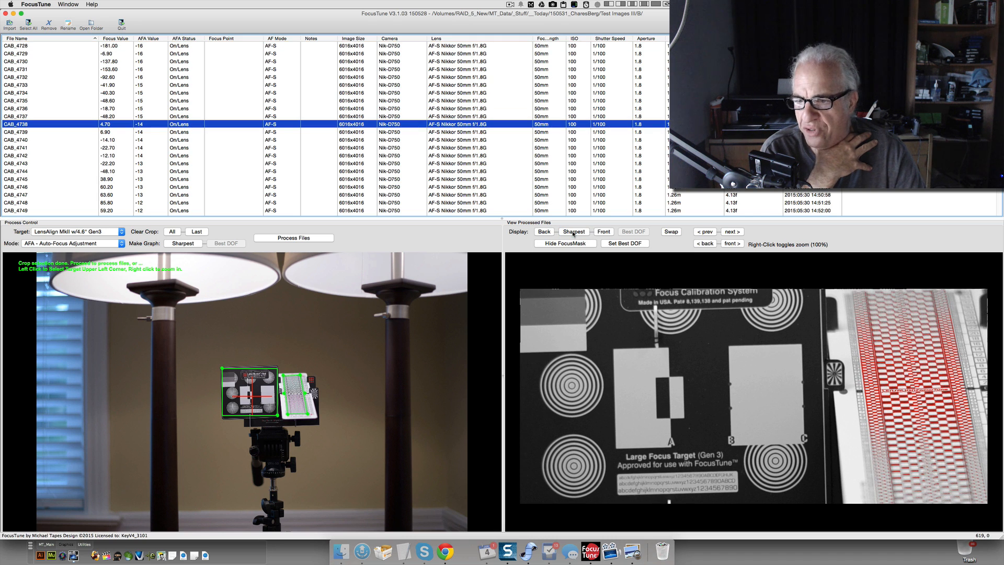
{"action": "left_click", "coordinate": [670, 232]}
{"action": "left_click", "coordinate": [670, 232]}
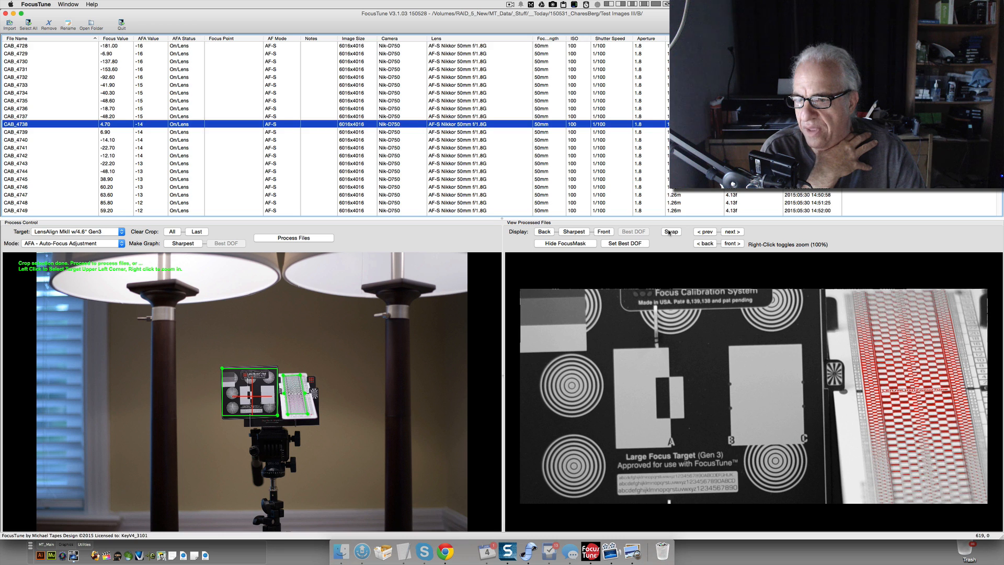
{"action": "left_click", "coordinate": [670, 231]}
{"action": "left_click", "coordinate": [669, 232]}
{"action": "left_click", "coordinate": [670, 231]}
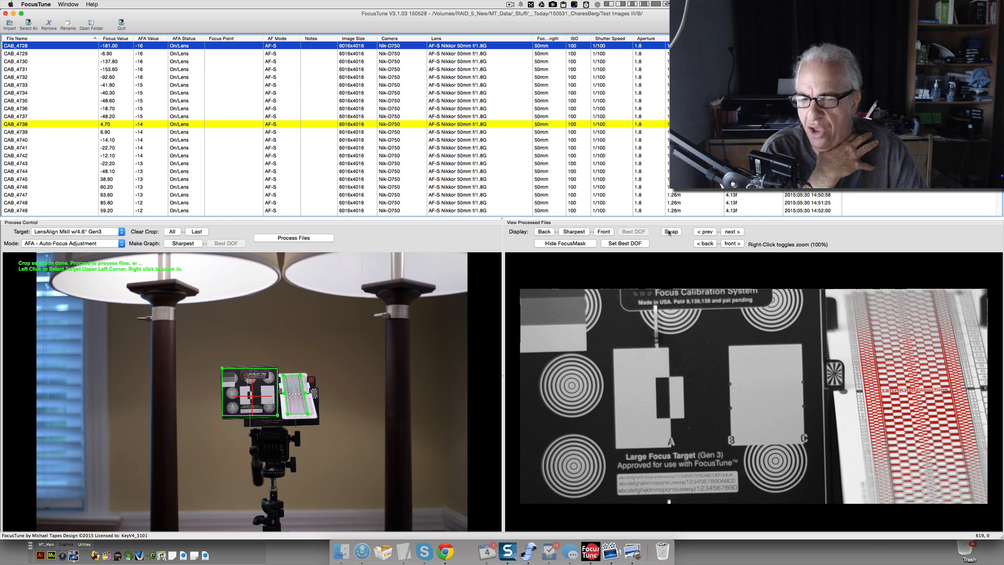
Set CAB_4728 as the Best DOF image, generate the Best DOF graph report and return to FocusTune
{"action": "left_click", "coordinate": [625, 244]}
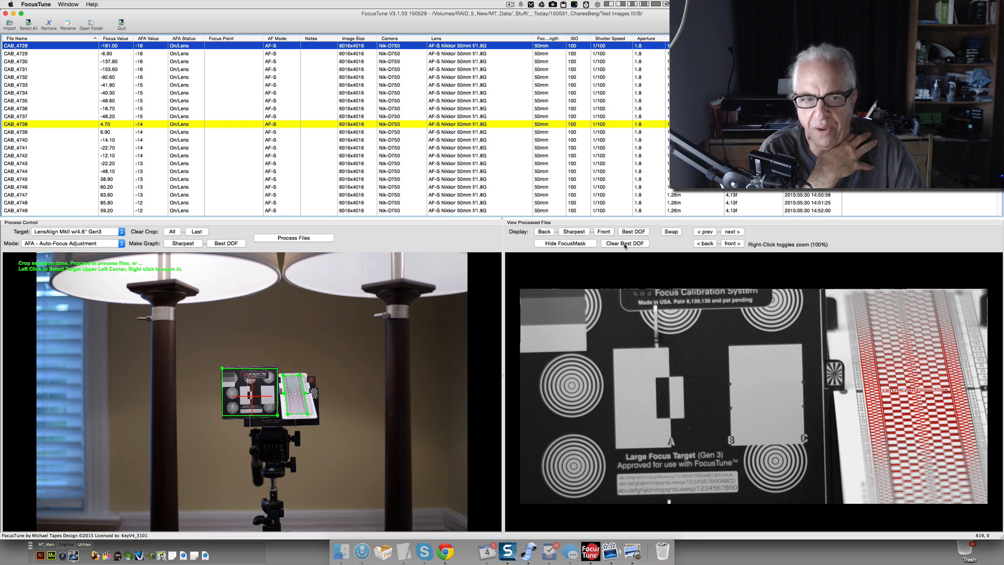
{"action": "left_click", "coordinate": [220, 243]}
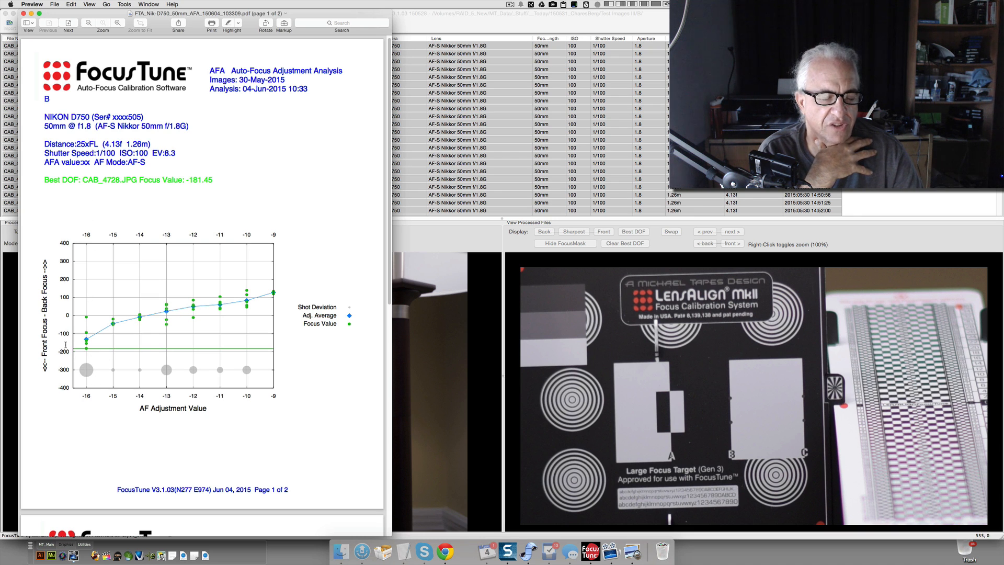
{"action": "left_click", "coordinate": [412, 240]}
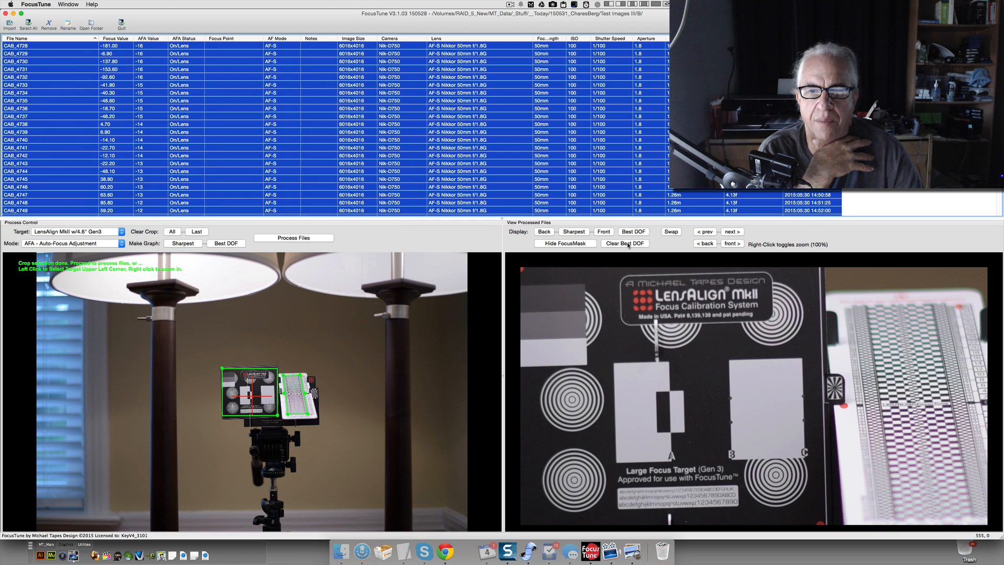
Generate the Sharpest graph and the Best DOF graph again to compare their reference lines
{"action": "left_click", "coordinate": [189, 245]}
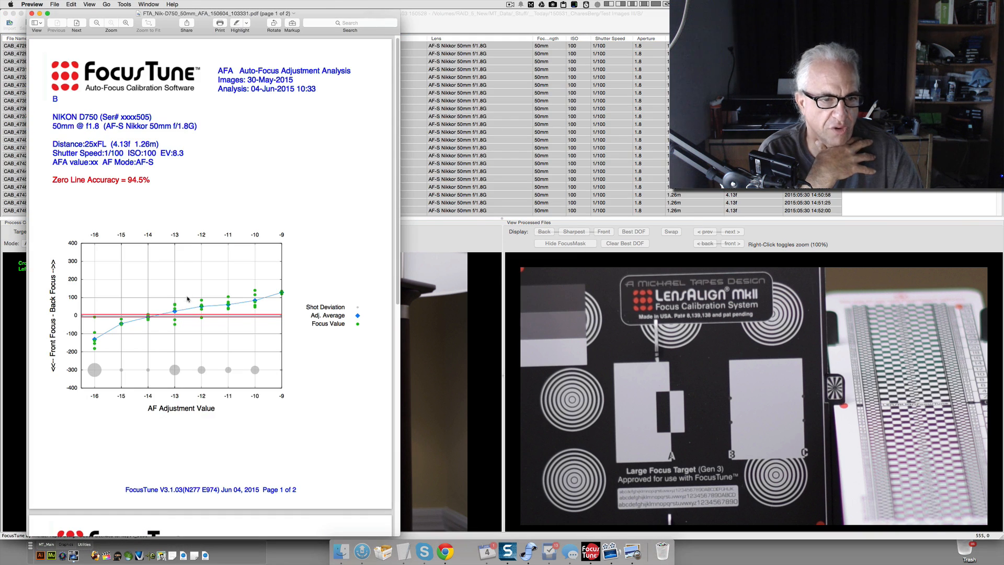
{"action": "left_click", "coordinate": [432, 237]}
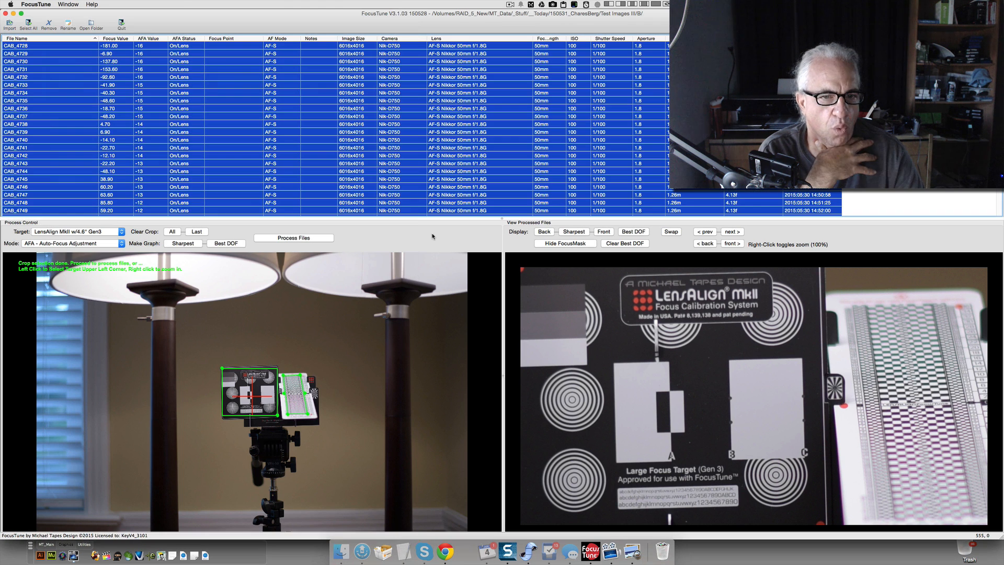
{"action": "left_click", "coordinate": [223, 244]}
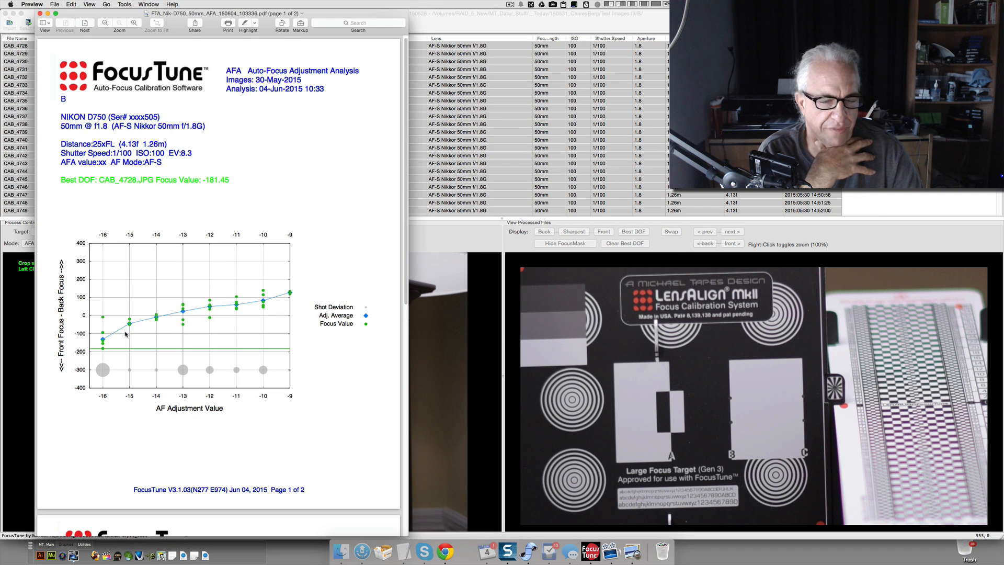
{"action": "left_click", "coordinate": [453, 233]}
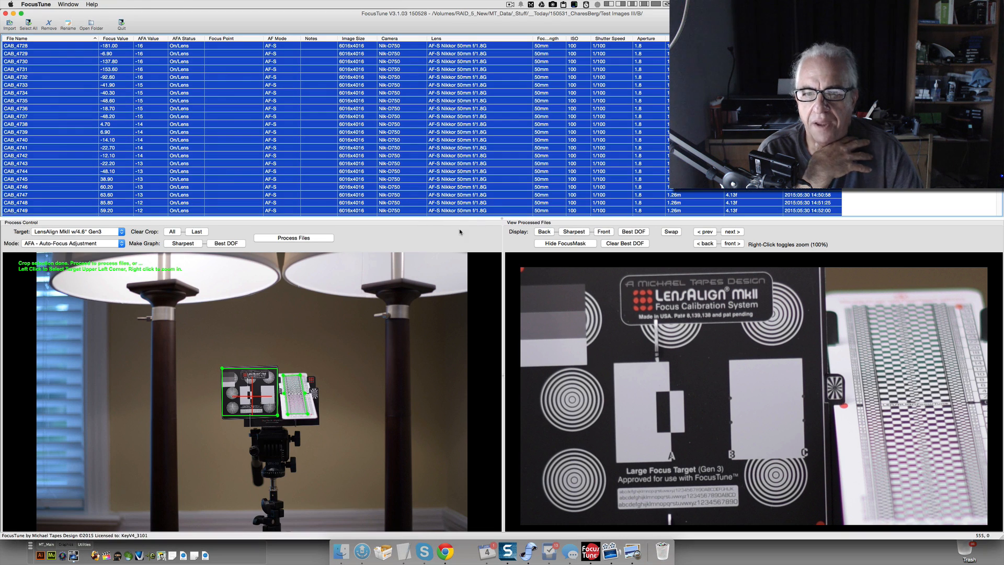
Clear the Best DOF choice and set CAB_4746 as the Best DOF image instead
{"action": "left_click", "coordinate": [623, 244]}
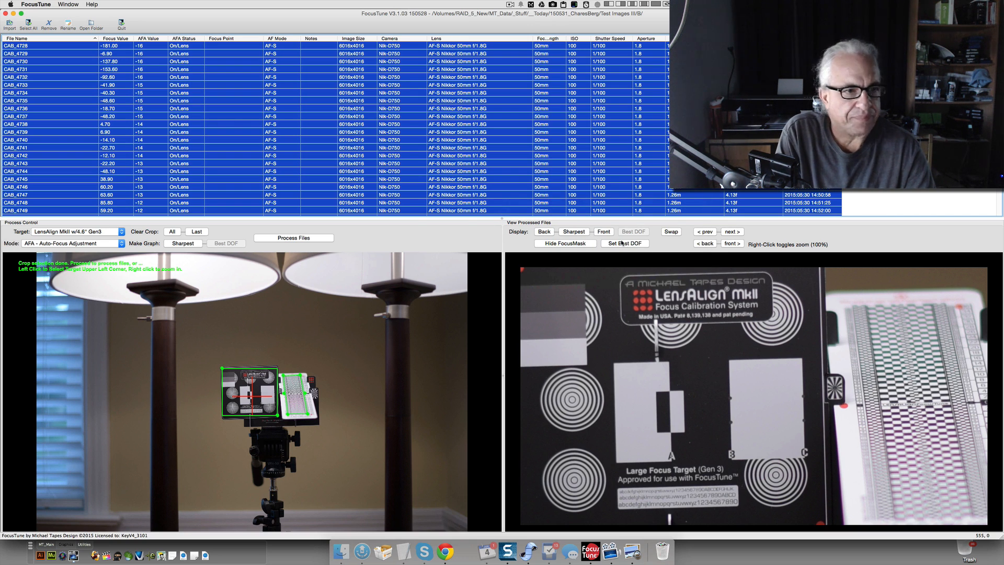
{"action": "left_click", "coordinate": [141, 188]}
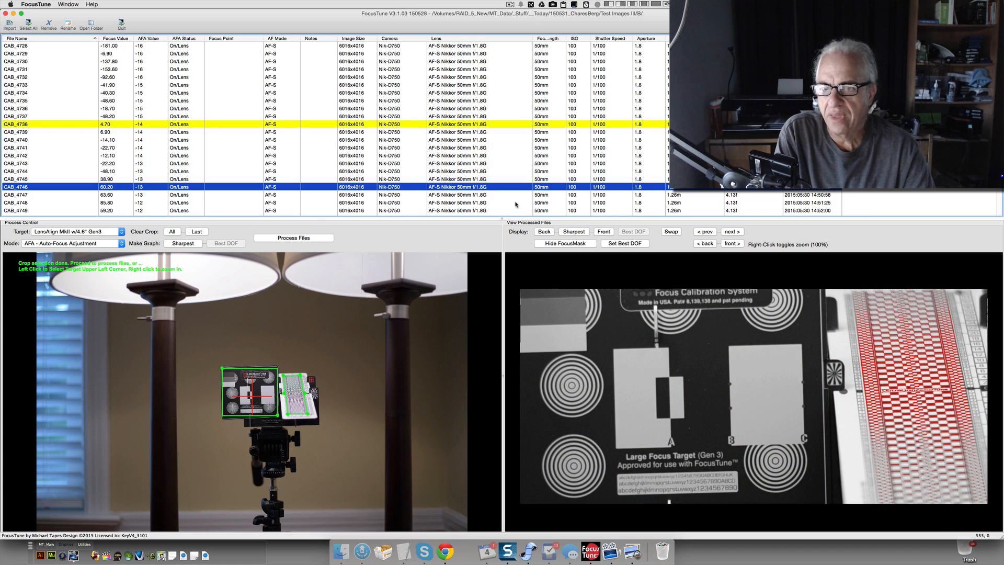
{"action": "left_click", "coordinate": [623, 243]}
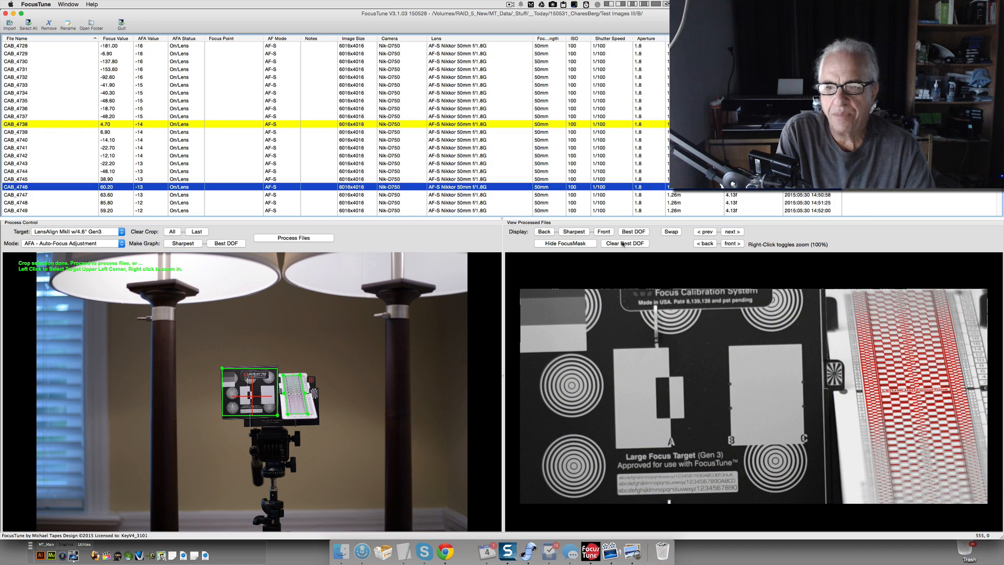
Switch the display between the sharpest image and the Best DOF image CAB_4746 to compare them
{"action": "left_click", "coordinate": [574, 232]}
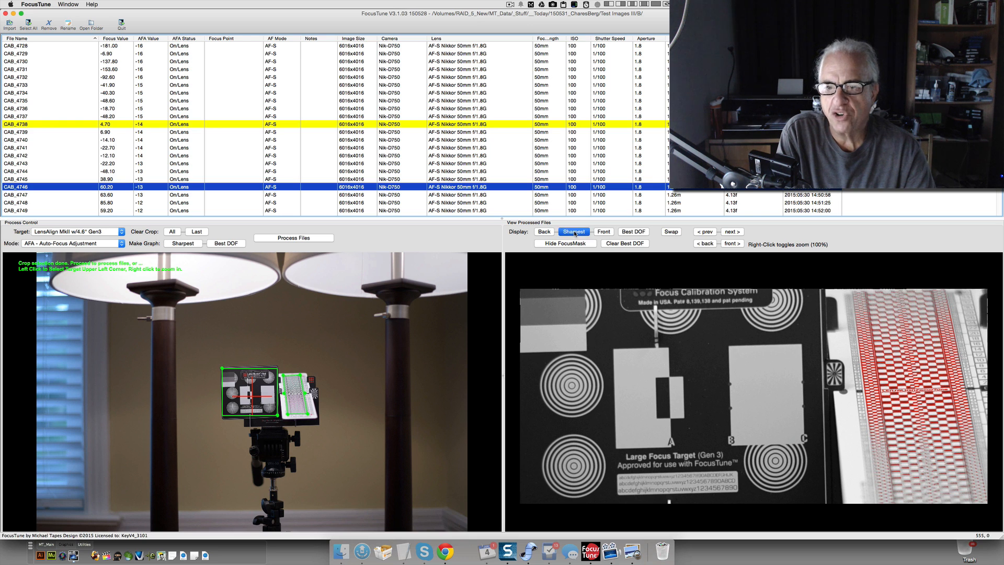
{"action": "left_click", "coordinate": [628, 232]}
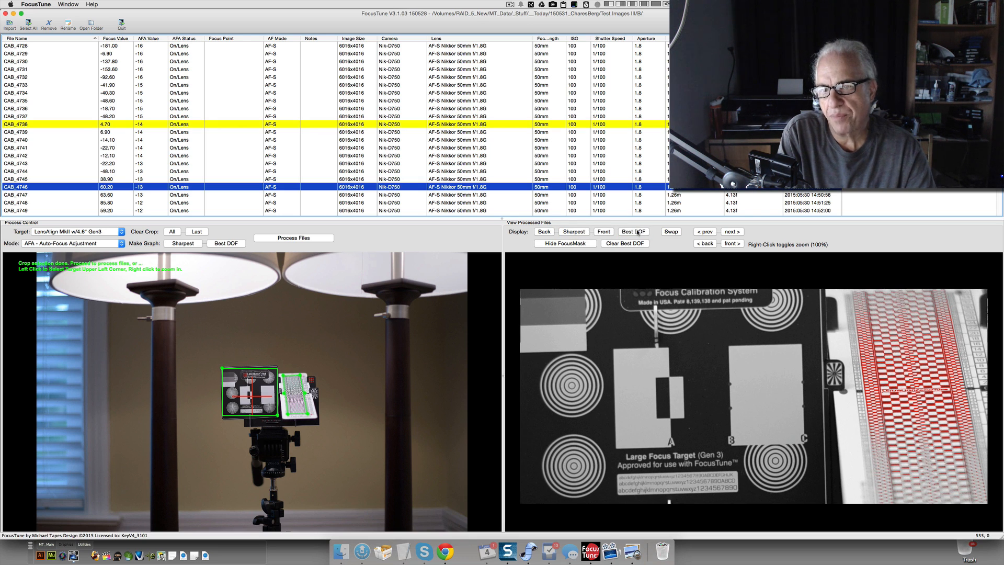
{"action": "left_click", "coordinate": [577, 234]}
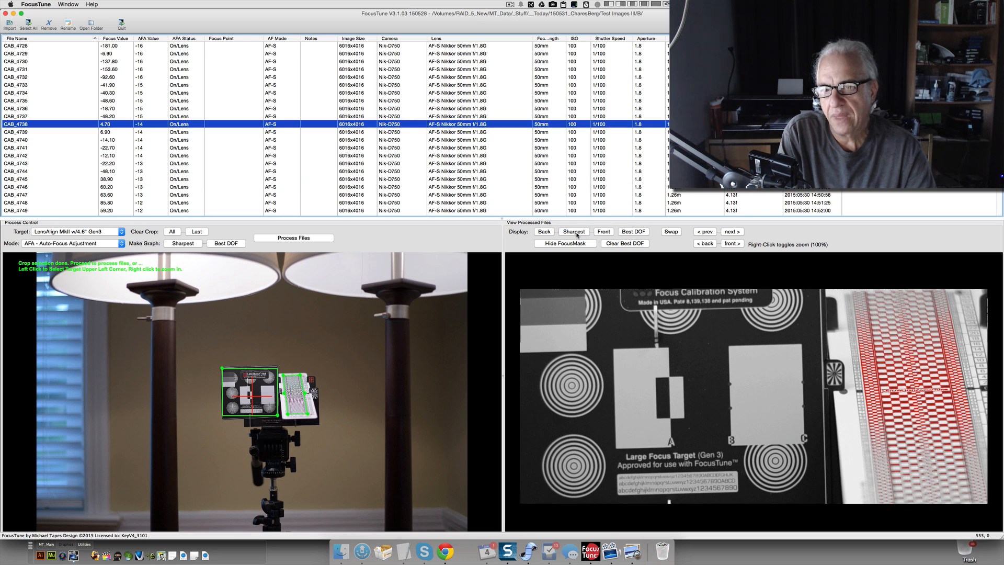
{"action": "left_click", "coordinate": [633, 233]}
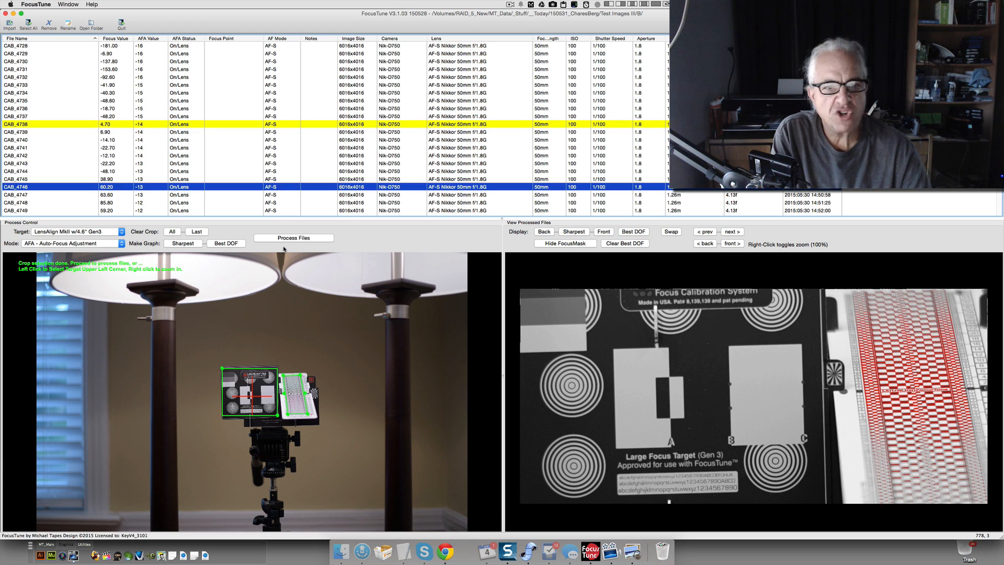
{"action": "left_click", "coordinate": [510, 4]}
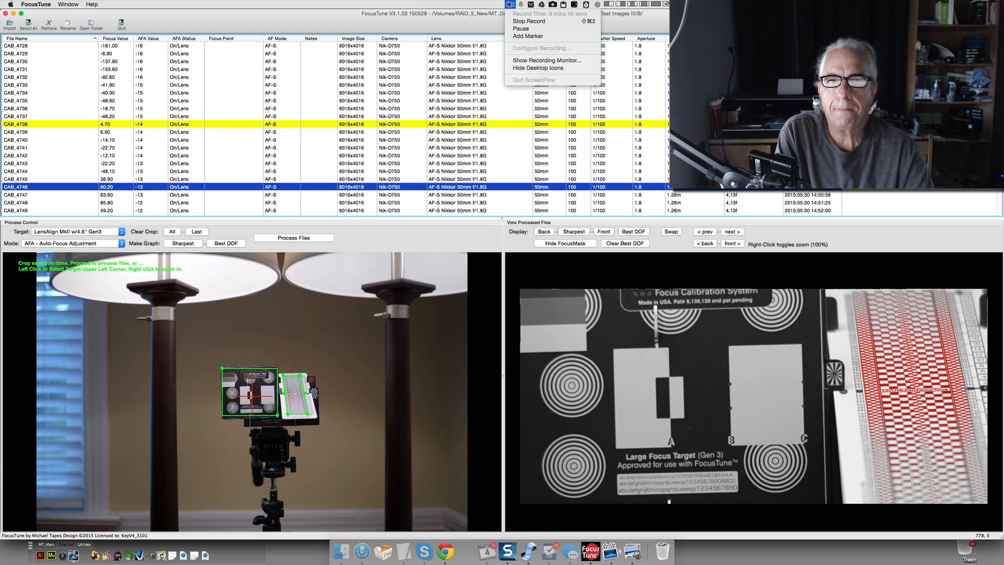
{"action": "left_click", "coordinate": [518, 28]}
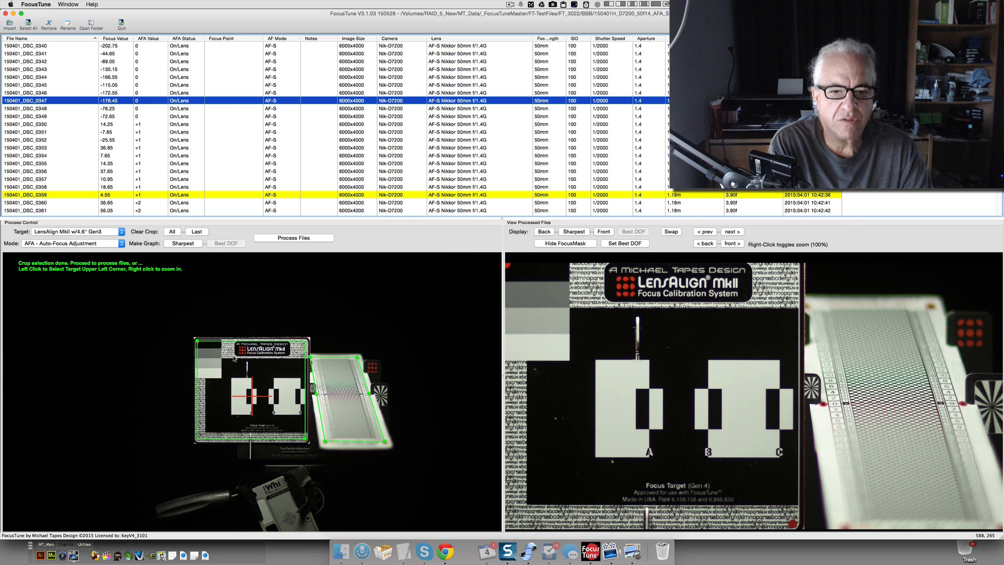
Clear the whole crop selection and mark the focus target's upper left and lower right corners at its red dots
{"action": "left_click", "coordinate": [172, 232]}
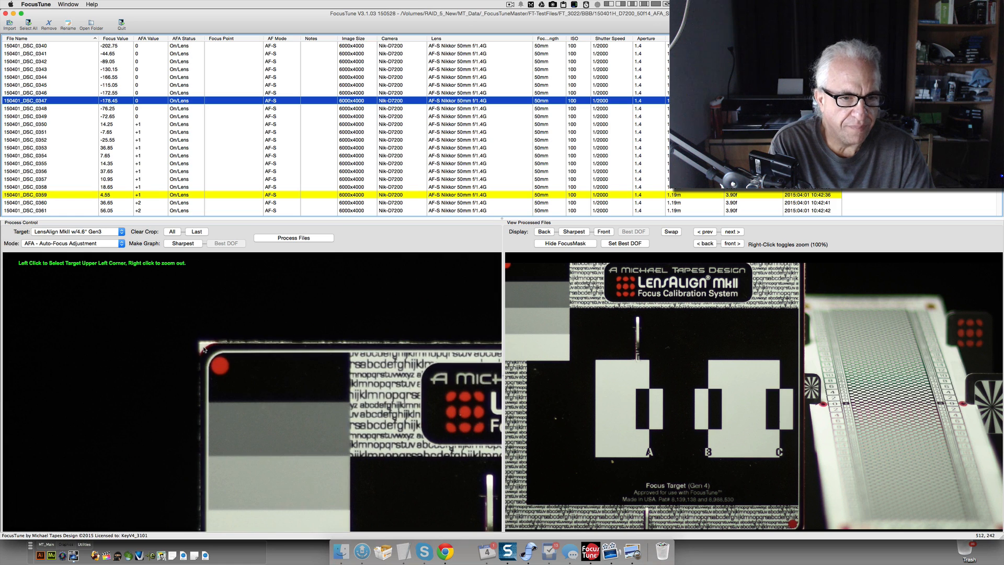
{"action": "right_click", "coordinate": [206, 341]}
{"action": "left_click", "coordinate": [221, 368]}
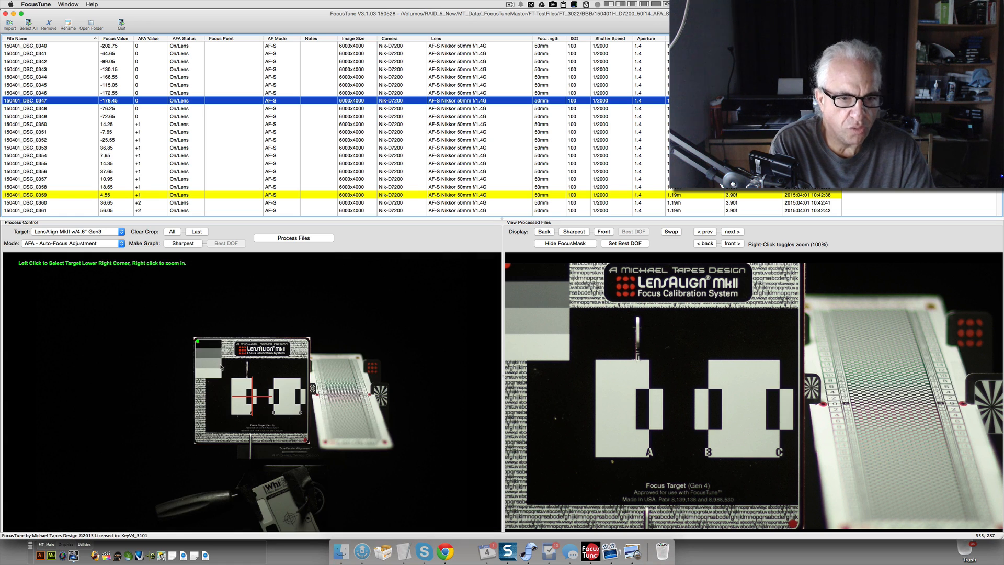
{"action": "right_click", "coordinate": [307, 442]}
{"action": "left_click", "coordinate": [255, 398]}
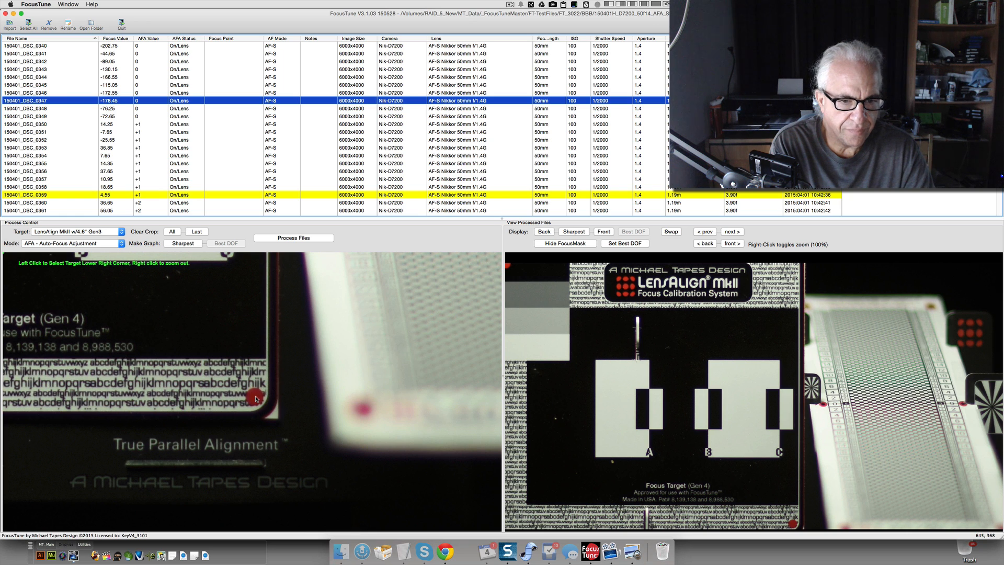
{"action": "right_click", "coordinate": [255, 398]}
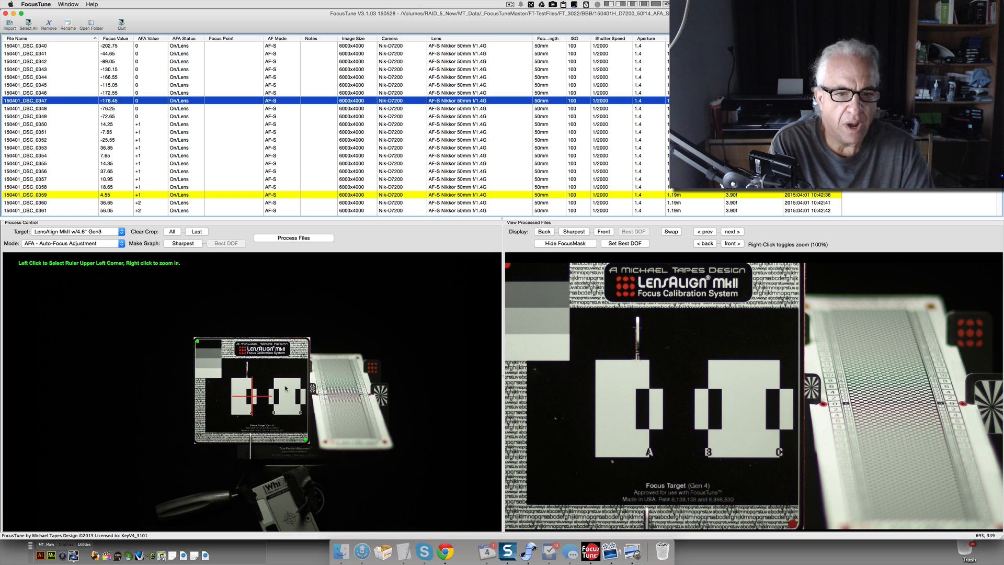
Mark the ruler's upper left and upper right corners for the crop selection
{"action": "right_click", "coordinate": [332, 360]}
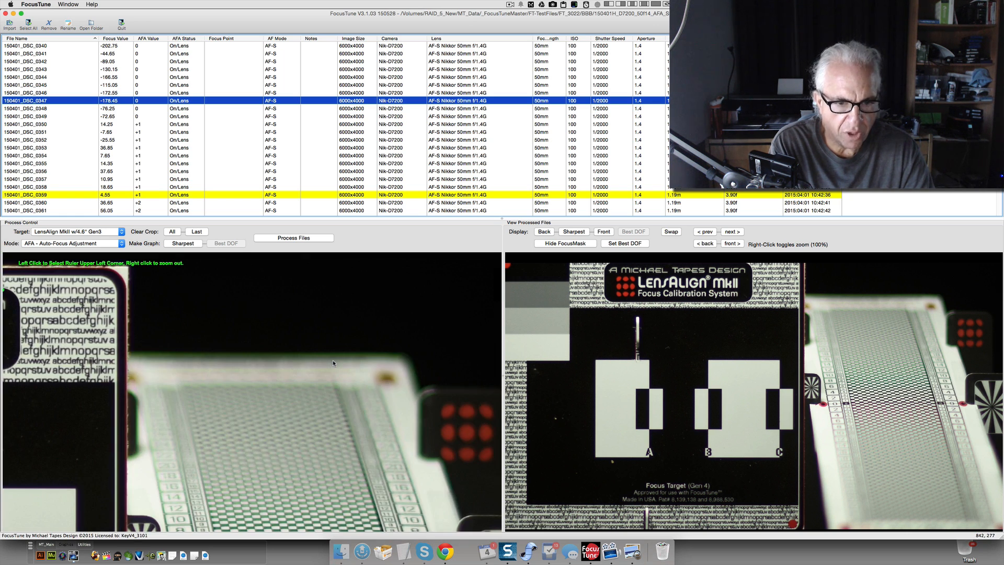
{"action": "left_click", "coordinate": [131, 378]}
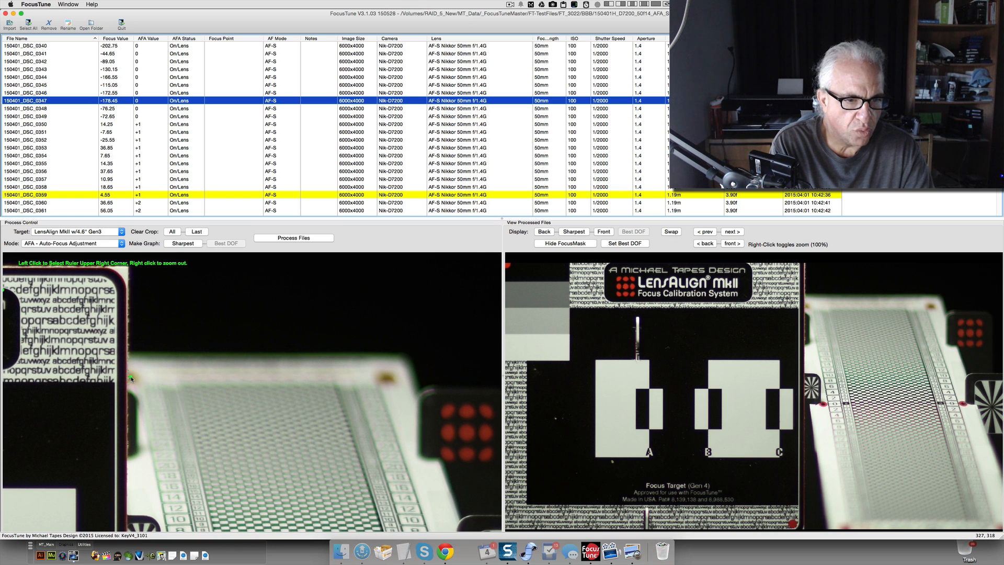
{"action": "left_click", "coordinate": [389, 380]}
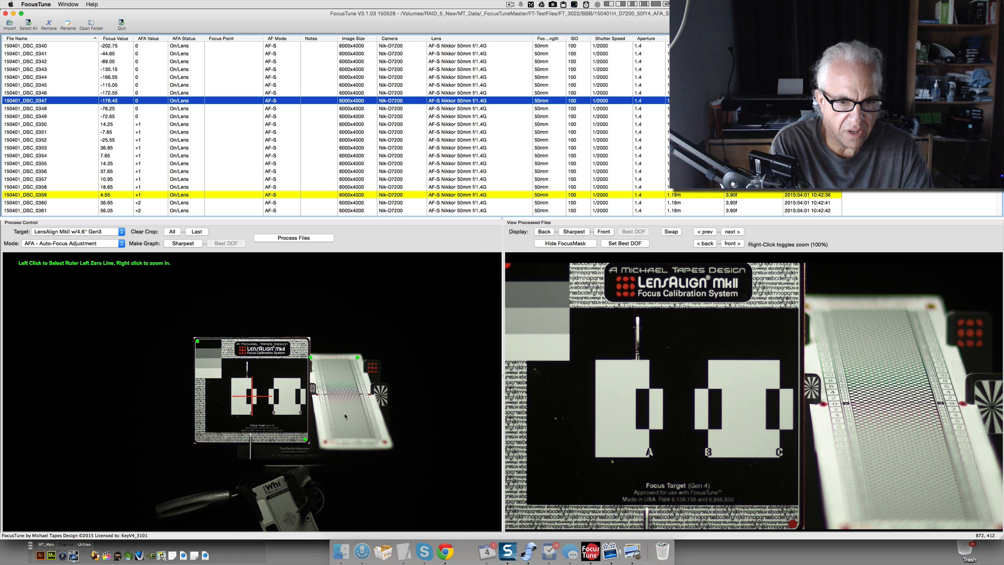
Mark the ruler's left and right zero line points and its lower left and lower right corners at the red dots
{"action": "right_click", "coordinate": [340, 395]}
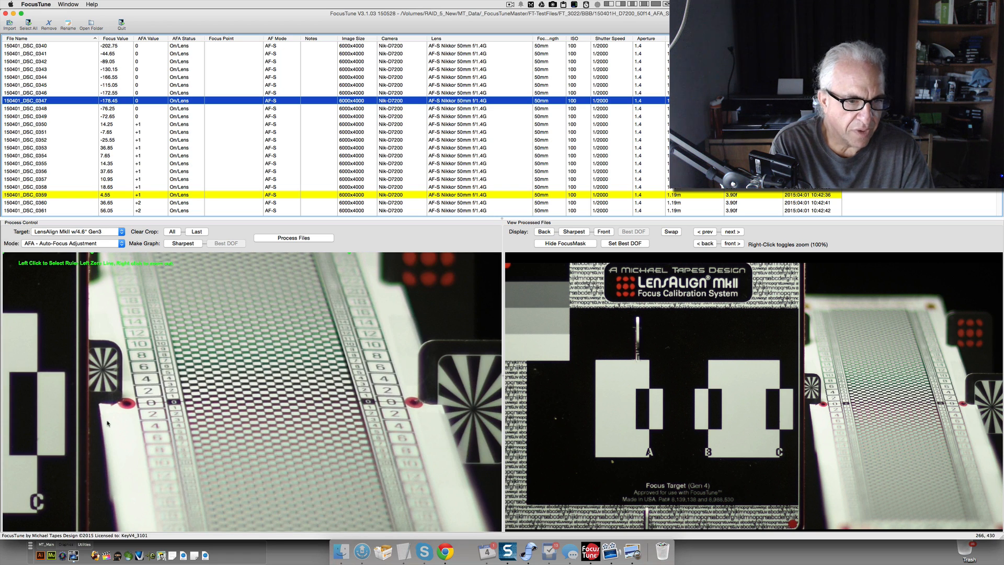
{"action": "left_click", "coordinate": [128, 405]}
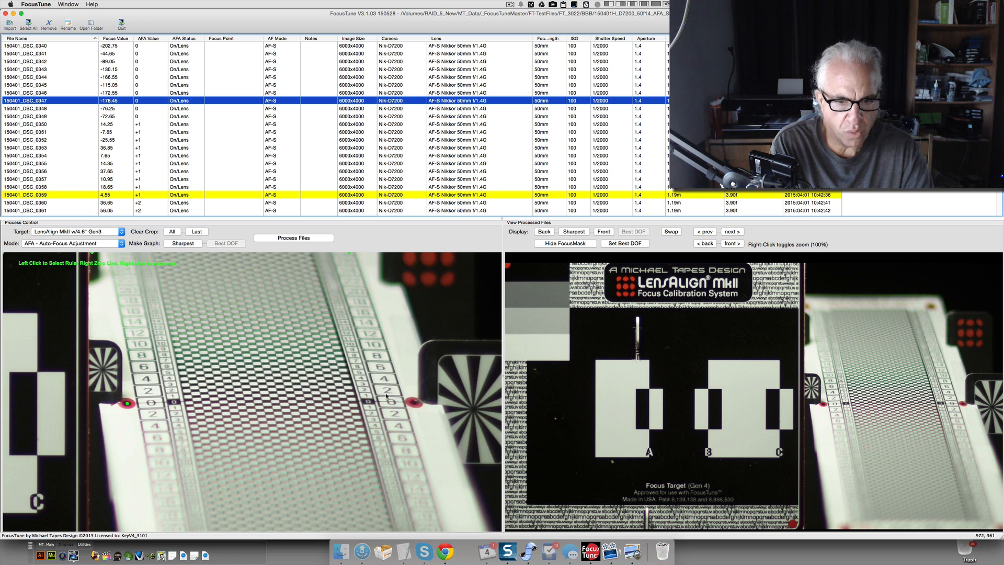
{"action": "left_click", "coordinate": [415, 403]}
{"action": "right_click", "coordinate": [334, 441]}
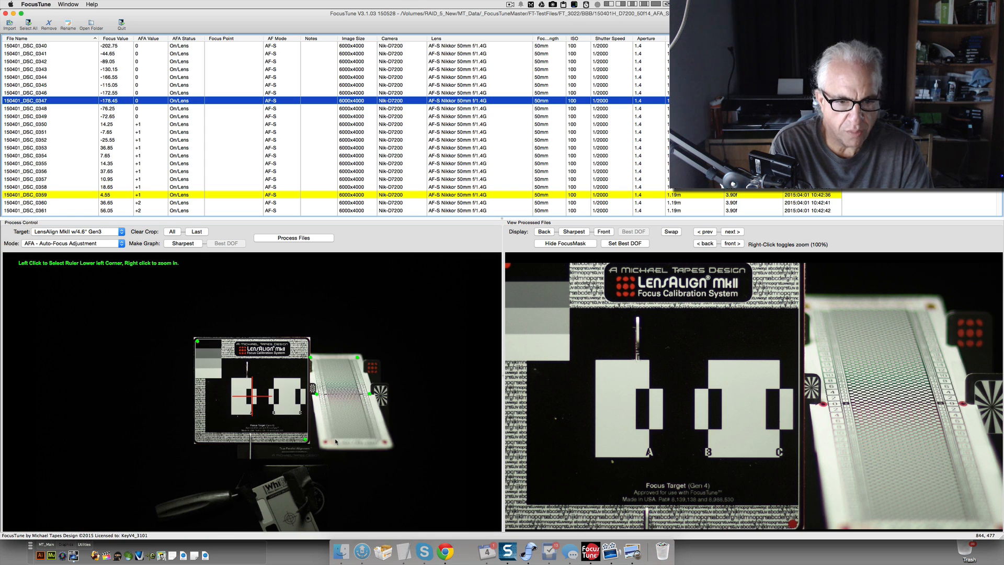
{"action": "right_click", "coordinate": [353, 442]}
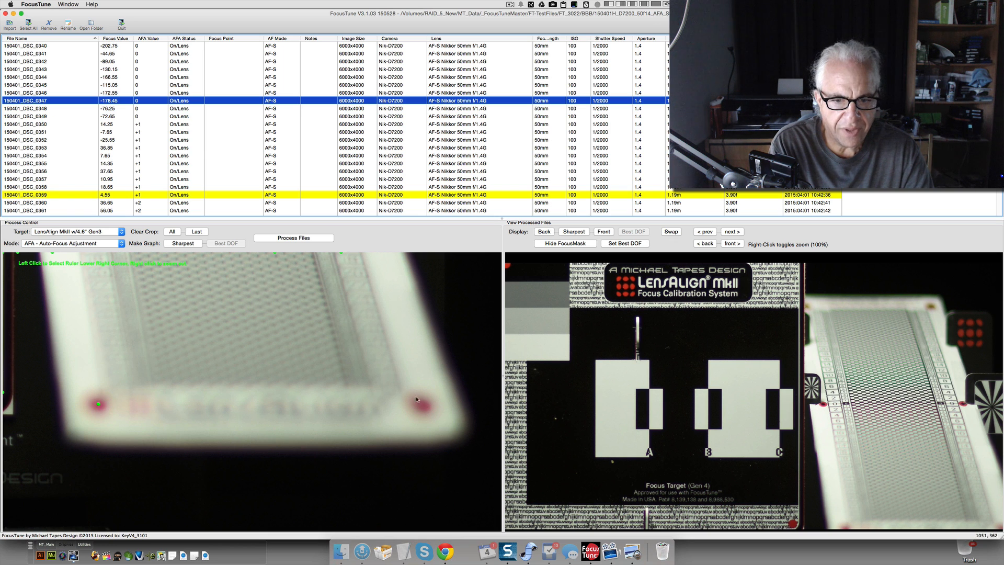
{"action": "left_click", "coordinate": [423, 407]}
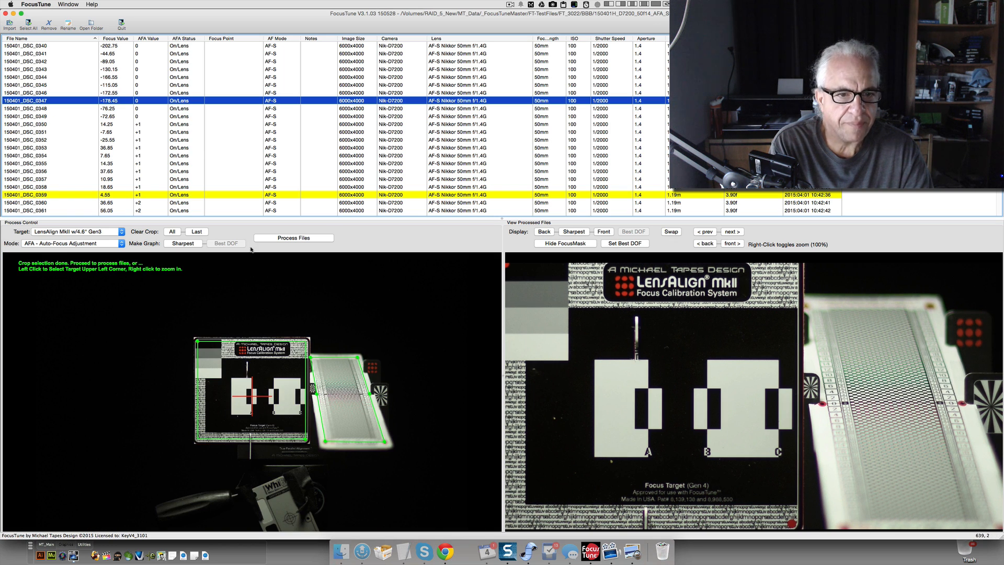
Process the files with the completed crop selection, and return from the PDF analysis report to FocusTune
{"action": "left_click", "coordinate": [284, 238]}
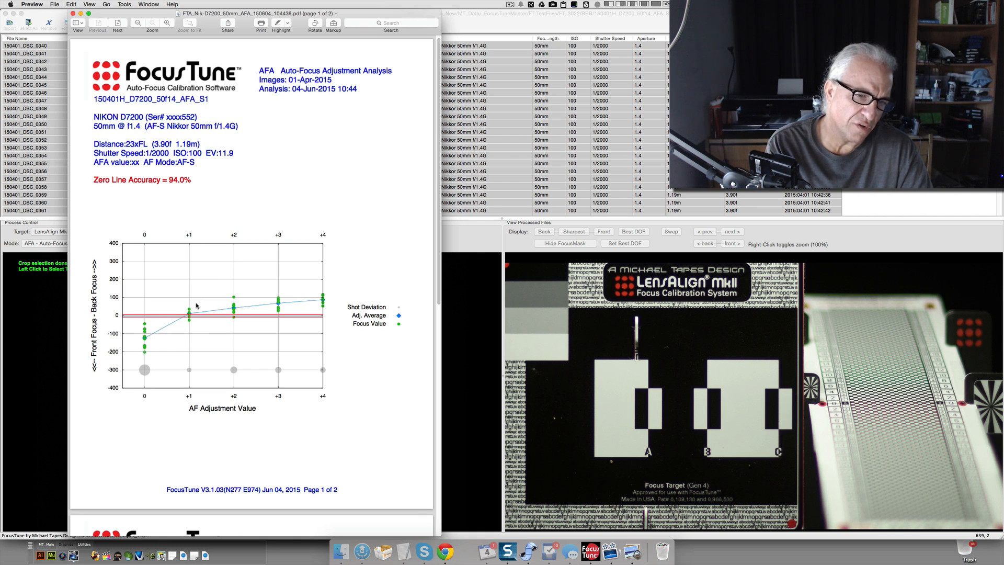
{"action": "left_click", "coordinate": [481, 244]}
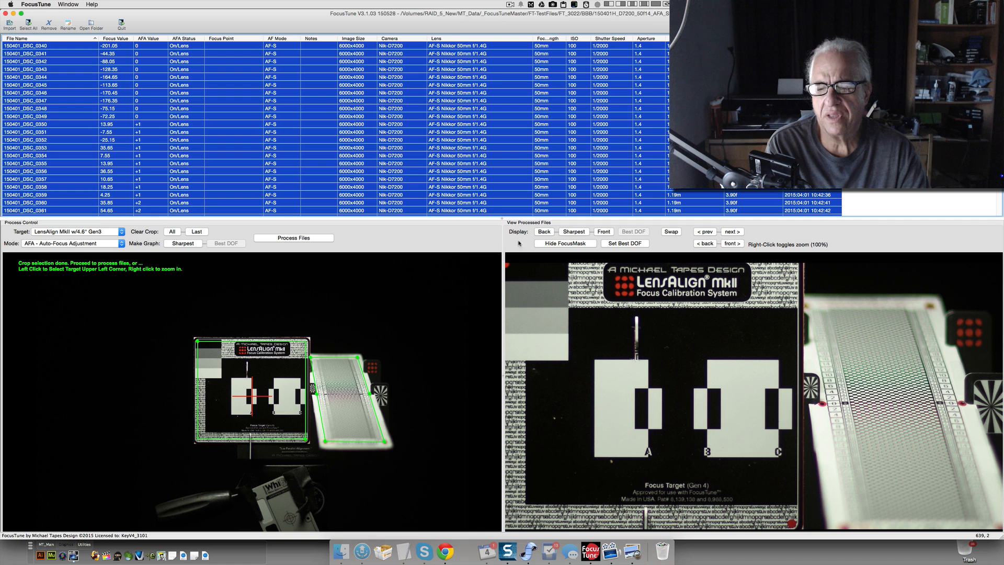
Display the sharpest image and inspect its ruler and focus target text at 50% and 100% zoom
{"action": "left_click", "coordinate": [574, 232]}
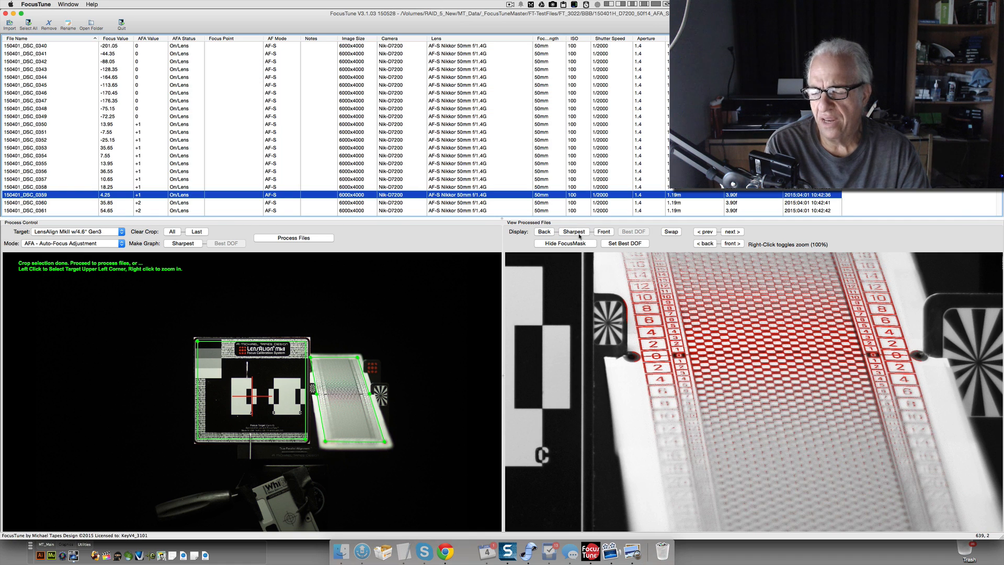
{"action": "right_click", "coordinate": [749, 347]}
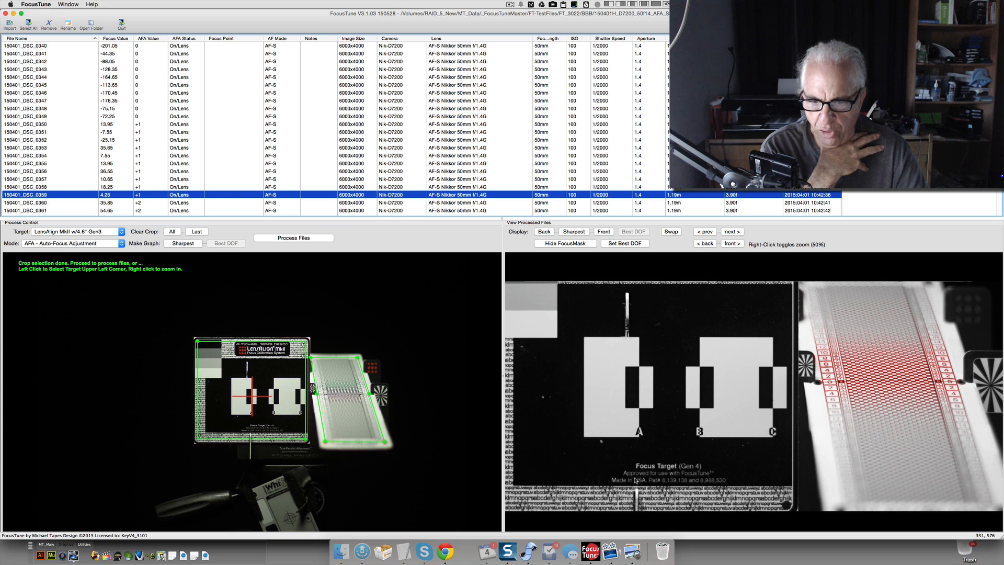
{"action": "right_click", "coordinate": [618, 500]}
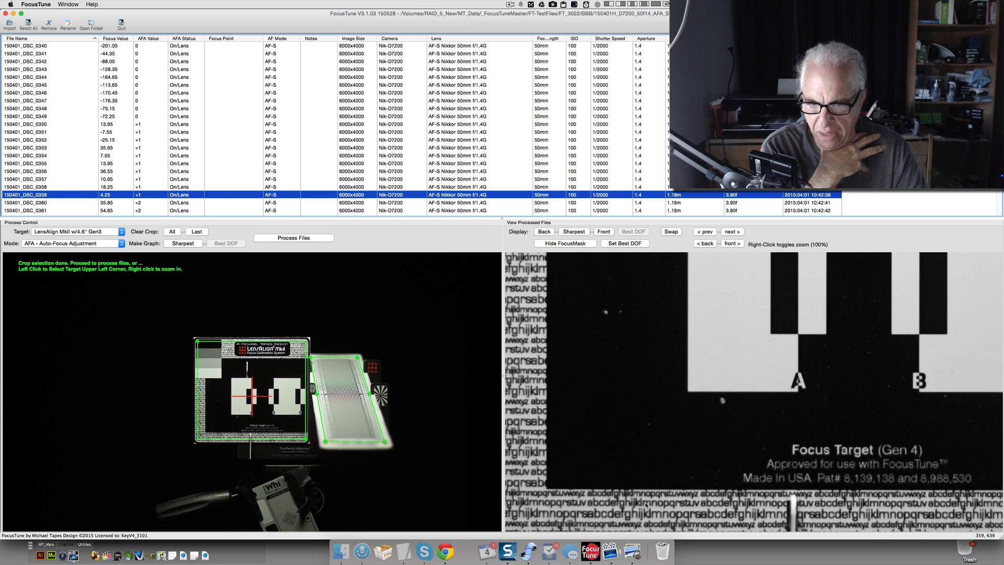
{"action": "right_click", "coordinate": [747, 425]}
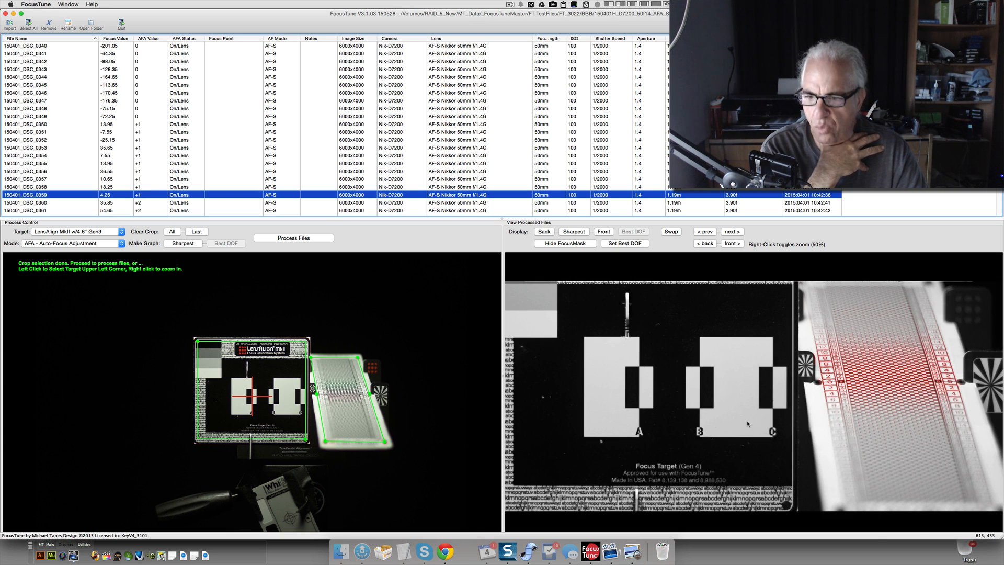
{"action": "right_click", "coordinate": [890, 380]}
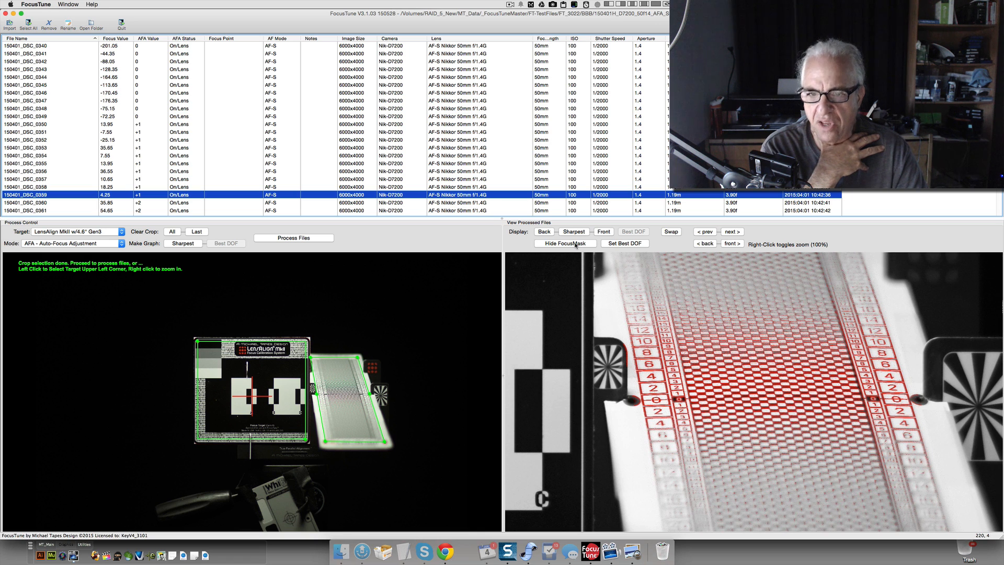
Compare the rulers of the most front-focused, most back-focused and sharpest images with the FocusMask shown
{"action": "left_click", "coordinate": [604, 231]}
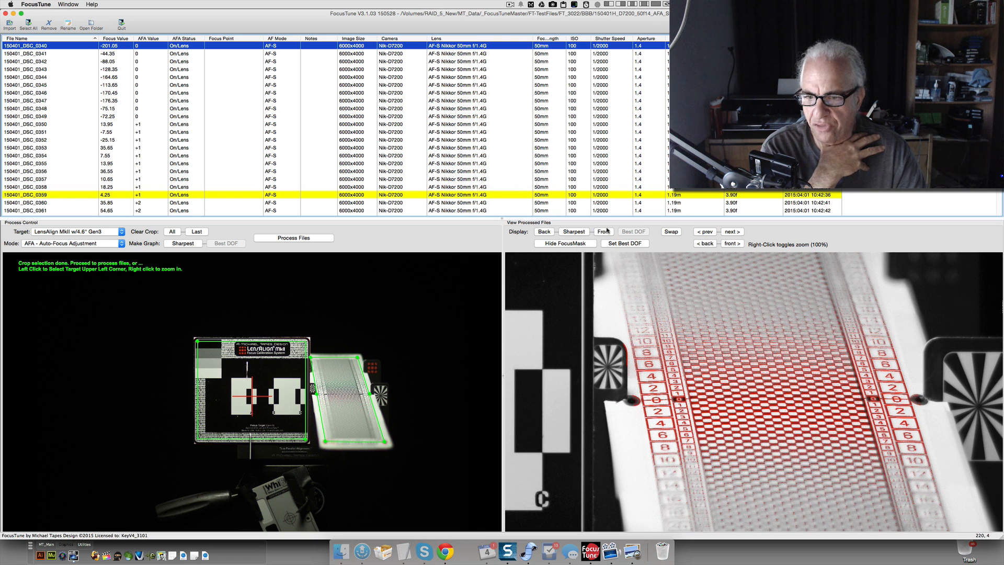
{"action": "left_click", "coordinate": [545, 231]}
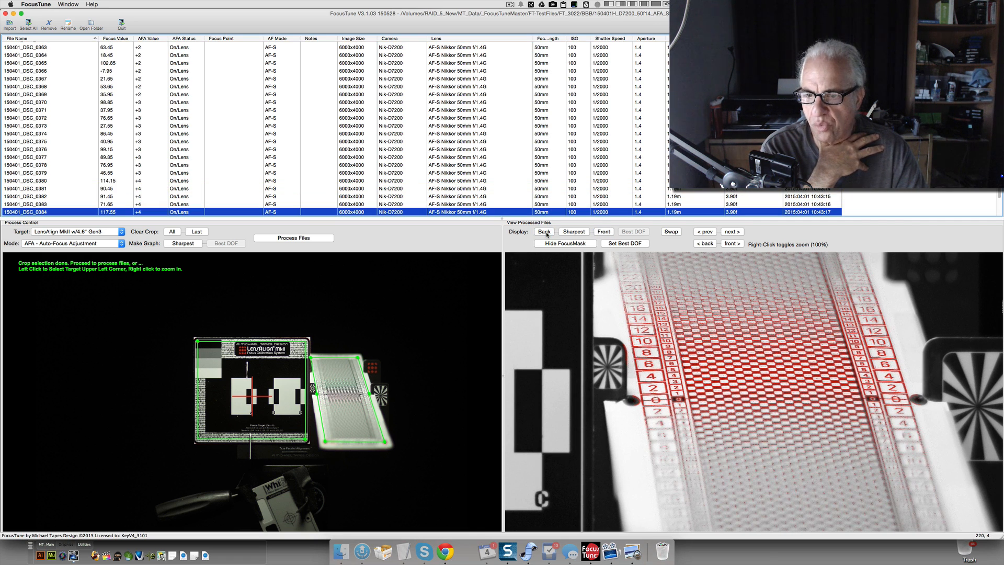
{"action": "left_click", "coordinate": [603, 233]}
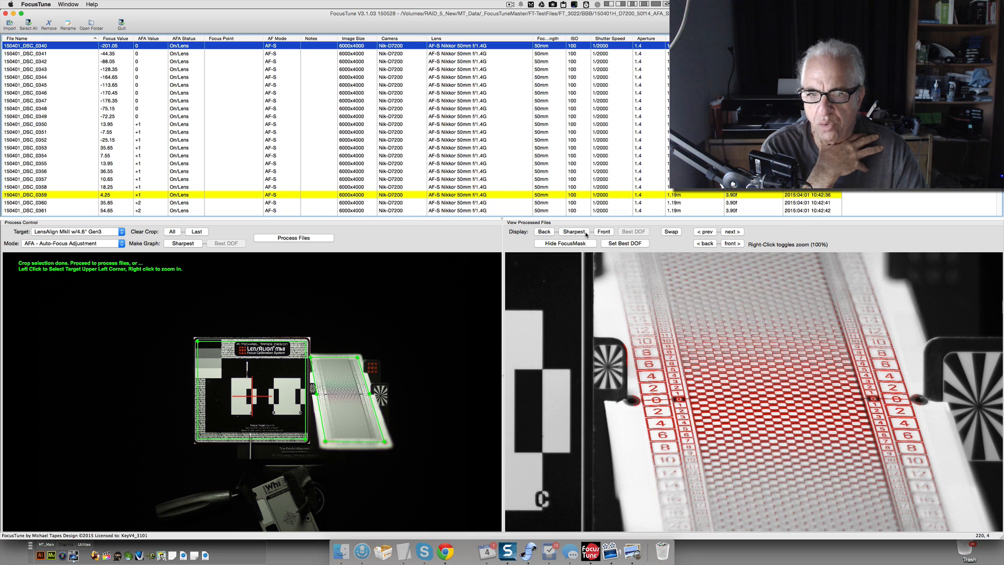
{"action": "left_click", "coordinate": [578, 232]}
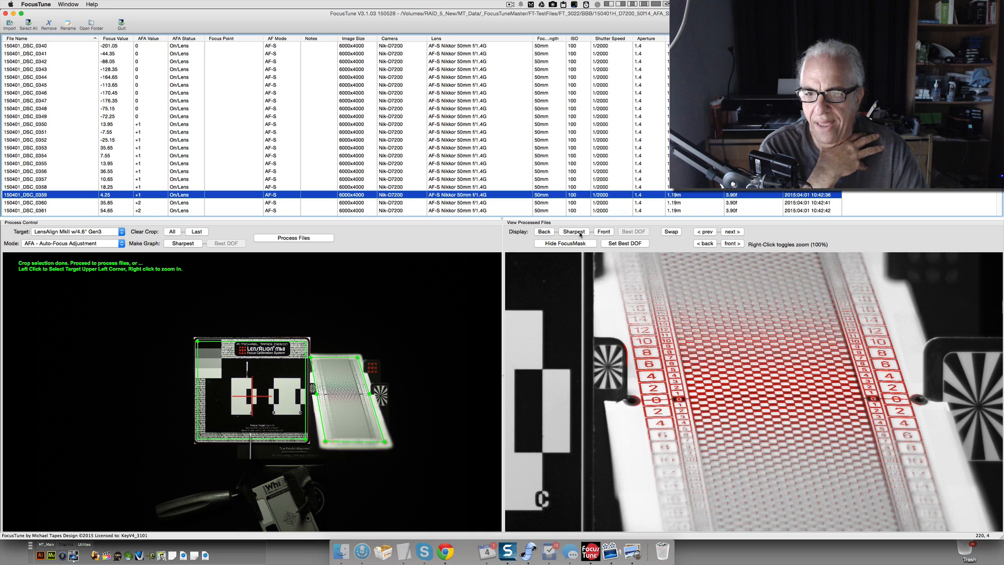
Step image by image from the sharpest shot toward front focus until the most front-focused image, 150401_DSC_0340
{"action": "left_click", "coordinate": [732, 244]}
{"action": "left_click", "coordinate": [731, 243]}
{"action": "left_click", "coordinate": [732, 244]}
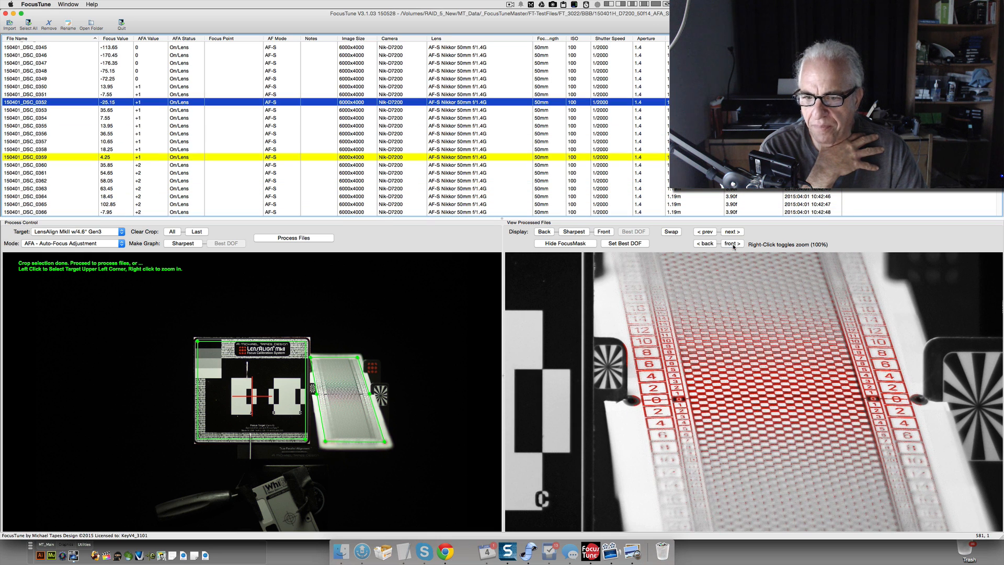
{"action": "left_click", "coordinate": [732, 244]}
{"action": "left_click", "coordinate": [732, 244]}
{"action": "left_click", "coordinate": [732, 243]}
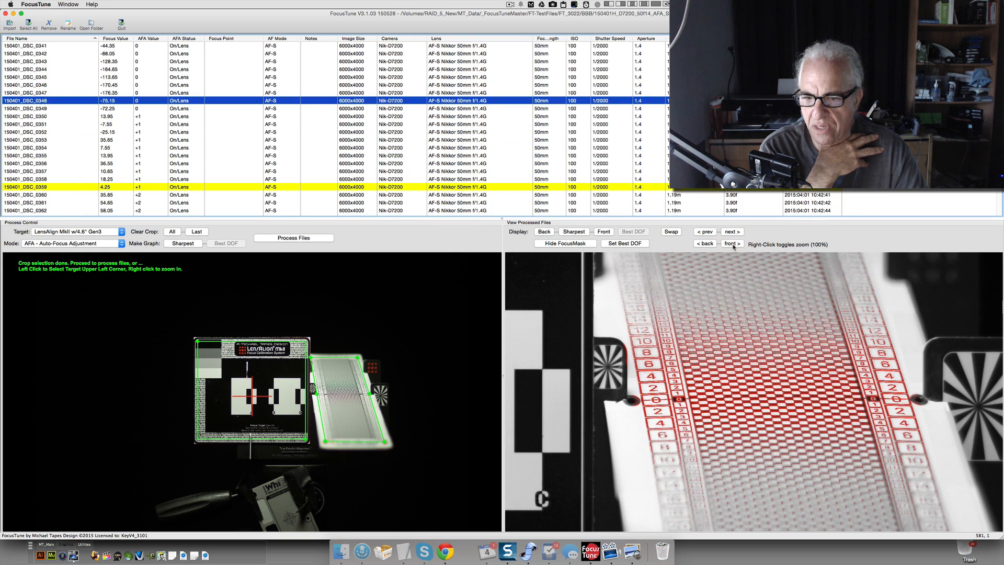
{"action": "left_click", "coordinate": [732, 243]}
{"action": "left_click", "coordinate": [731, 243]}
{"action": "left_click", "coordinate": [732, 244]}
{"action": "left_click", "coordinate": [732, 243]}
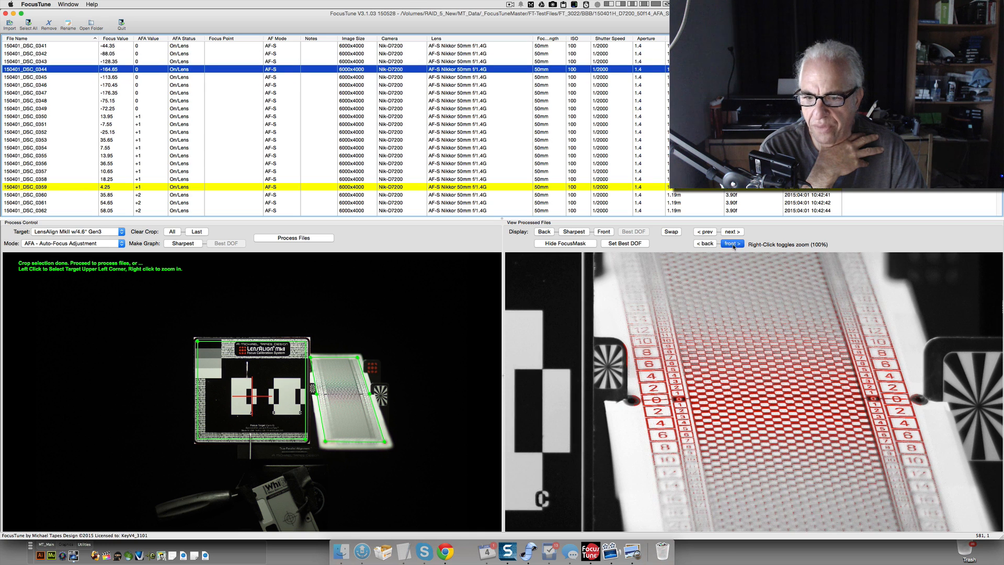
{"action": "left_click", "coordinate": [732, 244]}
{"action": "left_click", "coordinate": [732, 244]}
{"action": "left_click", "coordinate": [732, 244]}
Swap the display repeatedly between the current and previously viewed images, and try to step further toward front focus
{"action": "left_click", "coordinate": [672, 233]}
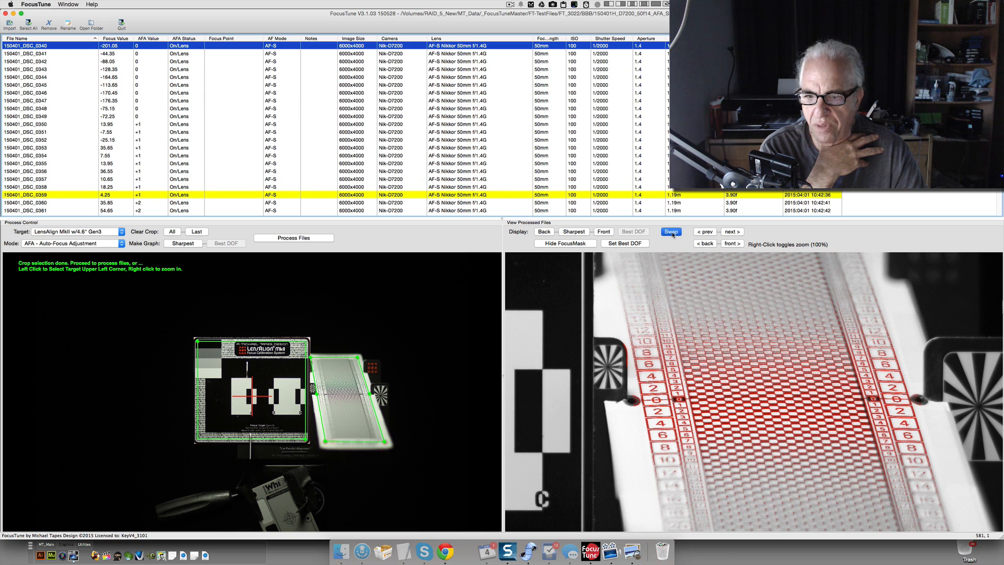
{"action": "left_click", "coordinate": [672, 233]}
{"action": "left_click", "coordinate": [672, 232]}
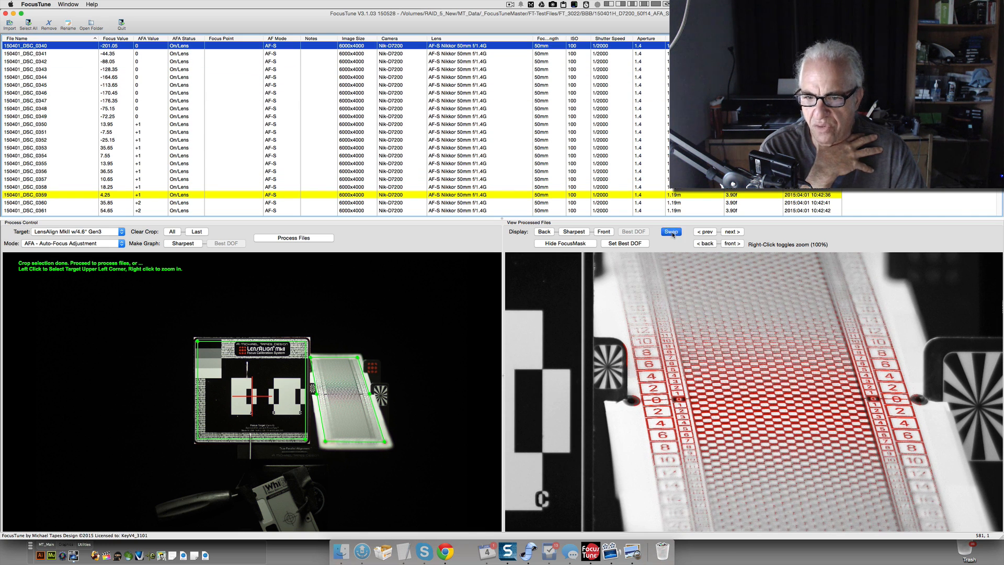
{"action": "left_click", "coordinate": [672, 233]}
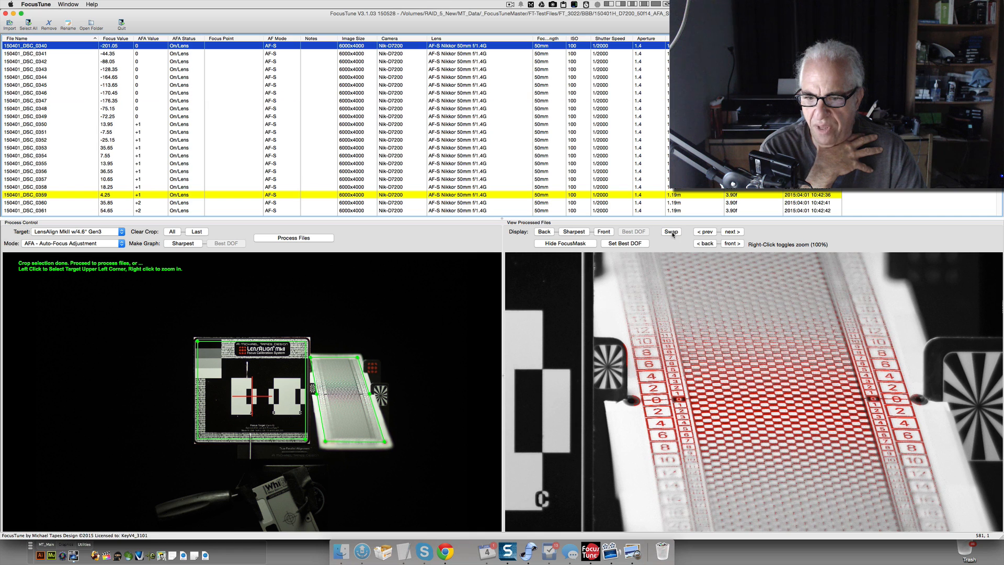
{"action": "left_click", "coordinate": [734, 245]}
{"action": "left_click", "coordinate": [734, 244]}
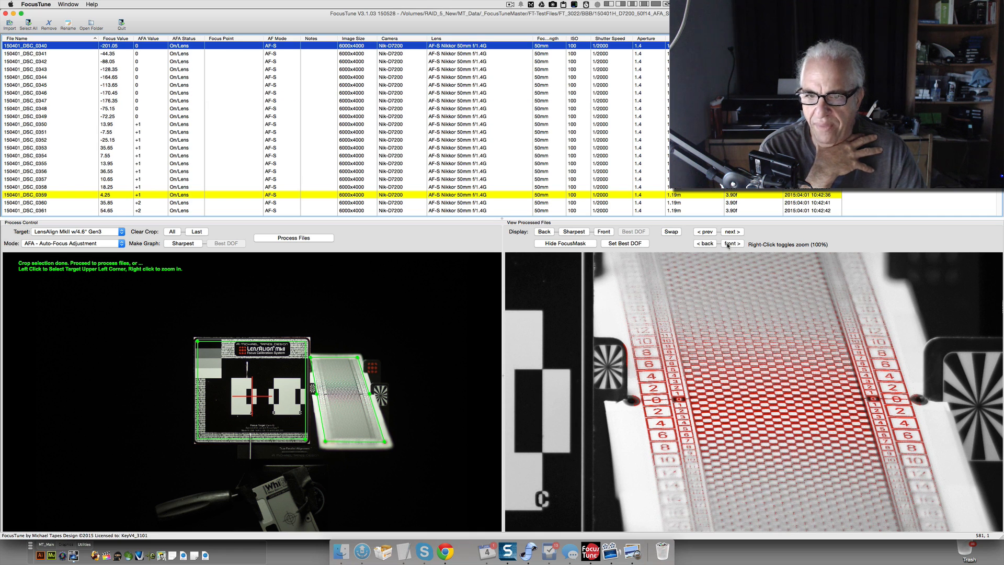
Set 150401_DSC_0340 as the Best DOF image and make the Best DOF graph, returning to FocusTune from the PDF report
{"action": "left_click", "coordinate": [621, 243]}
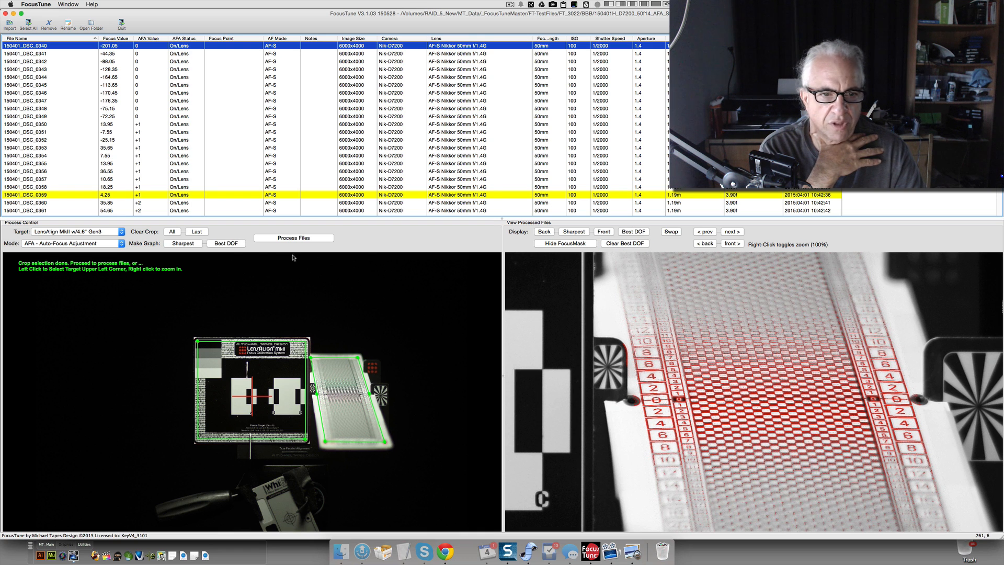
{"action": "left_click", "coordinate": [221, 244]}
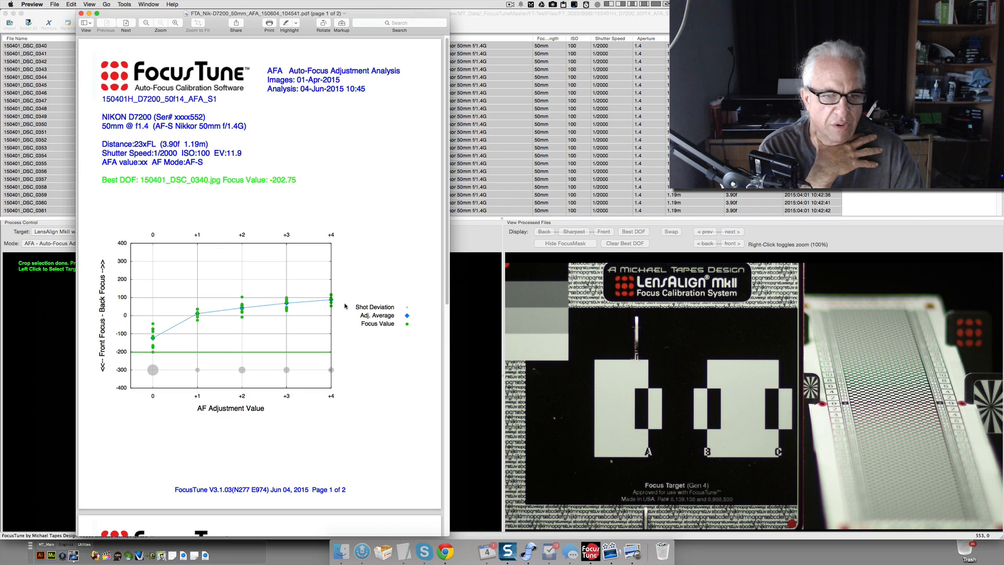
{"action": "left_click", "coordinate": [673, 245]}
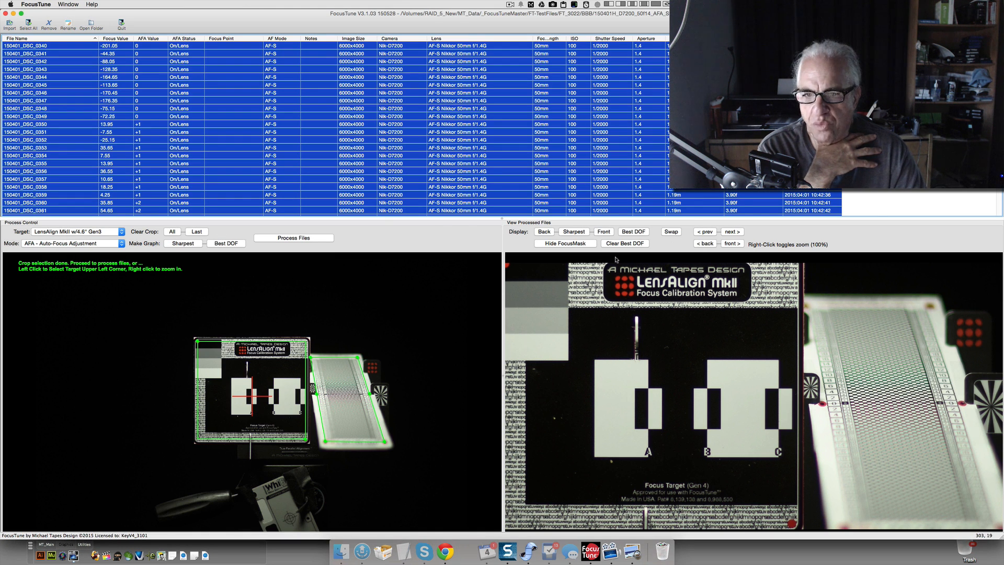
Compare the FocusMask on the most front-focused, most back-focused and sharpest images at 50% zoom
{"action": "right_click", "coordinate": [680, 352]}
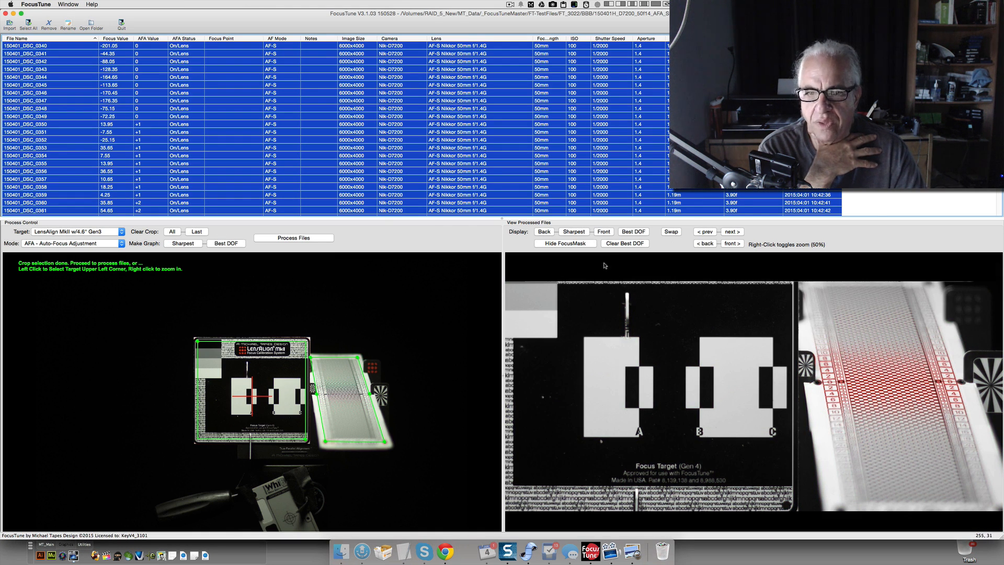
{"action": "left_click", "coordinate": [601, 231]}
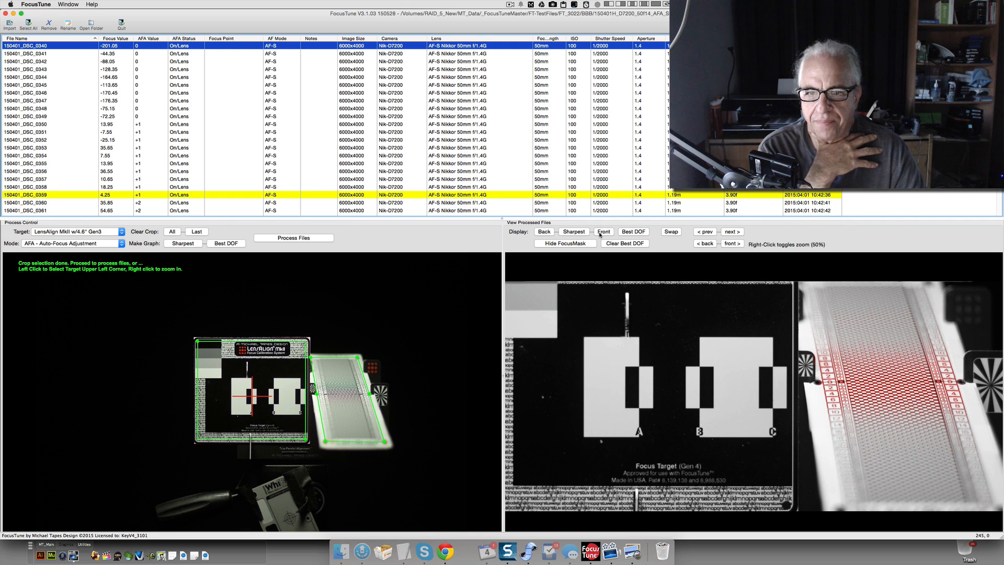
{"action": "left_click", "coordinate": [545, 232]}
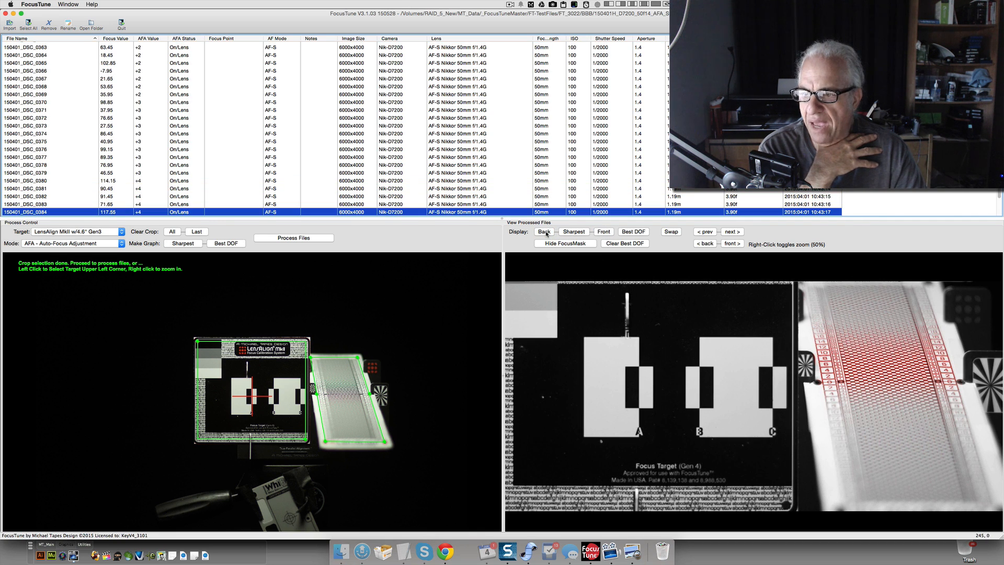
{"action": "left_click", "coordinate": [560, 233]}
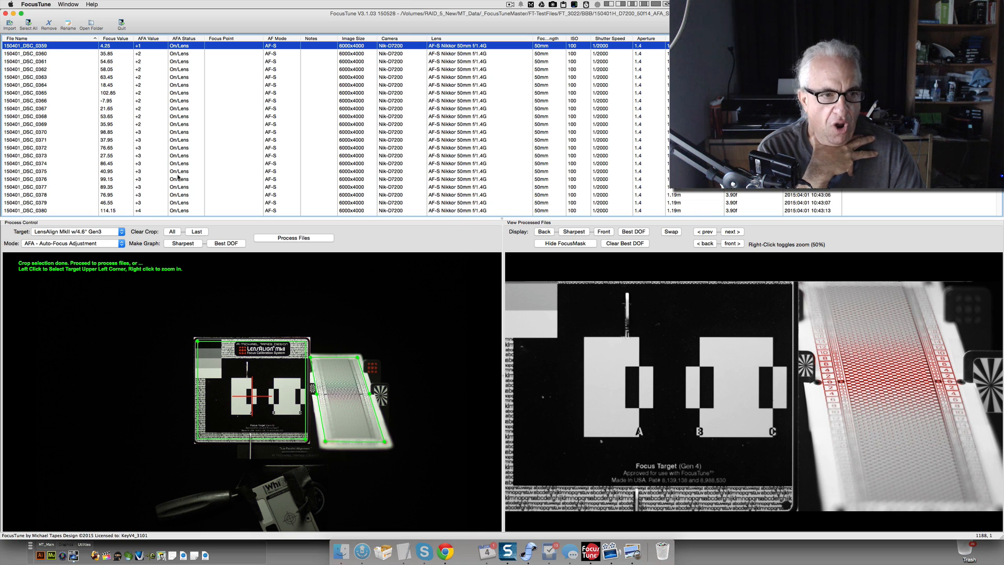
Display the sharpest image again and examine the ruler's zero line area at 100% zoom
{"action": "right_click", "coordinate": [239, 376]}
{"action": "right_click", "coordinate": [239, 375]}
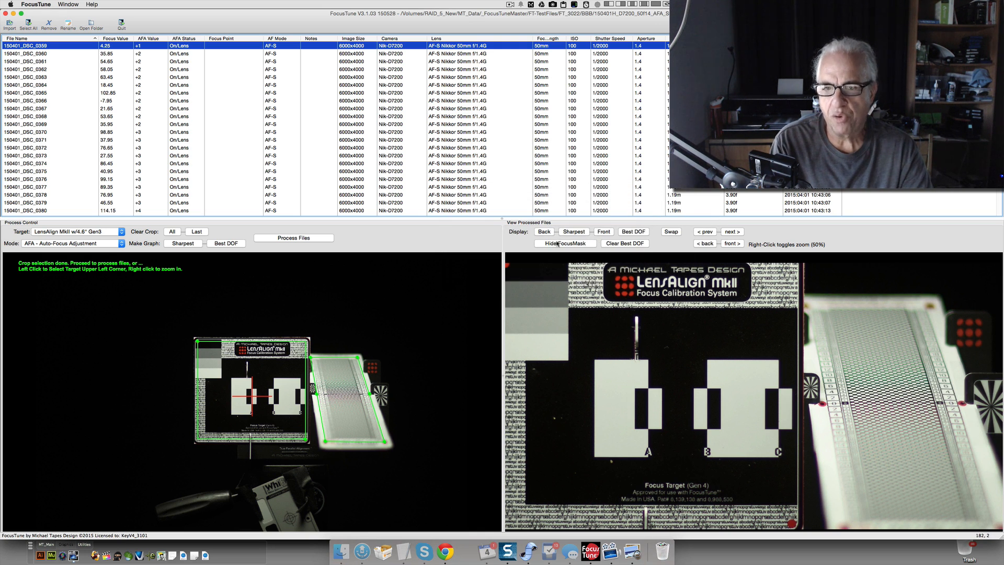
{"action": "left_click", "coordinate": [574, 233]}
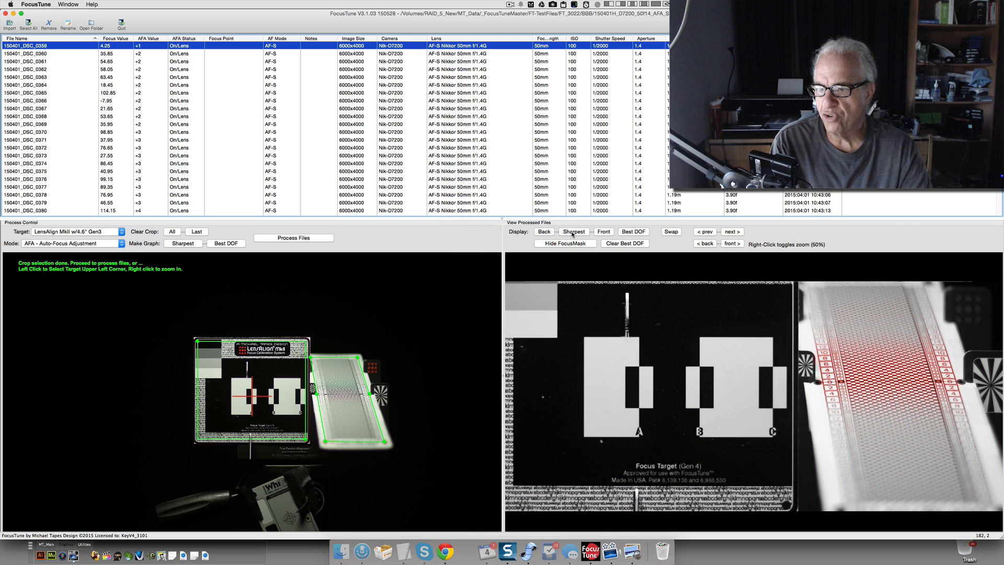
{"action": "right_click", "coordinate": [878, 374]}
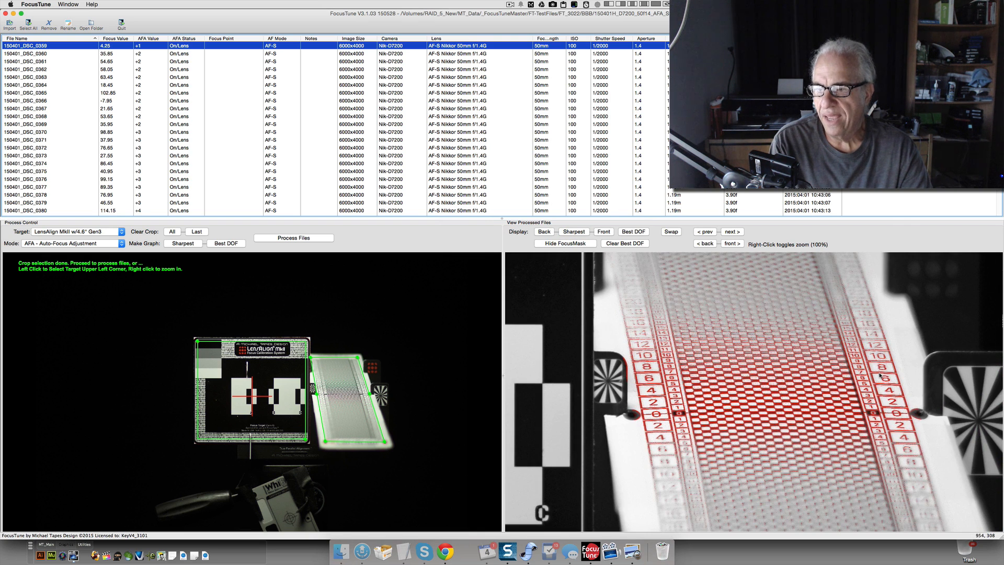
Toggle the FocusMask on the sharpest image to compare the ruler with and without it, leaving it hidden
{"action": "left_click", "coordinate": [571, 243]}
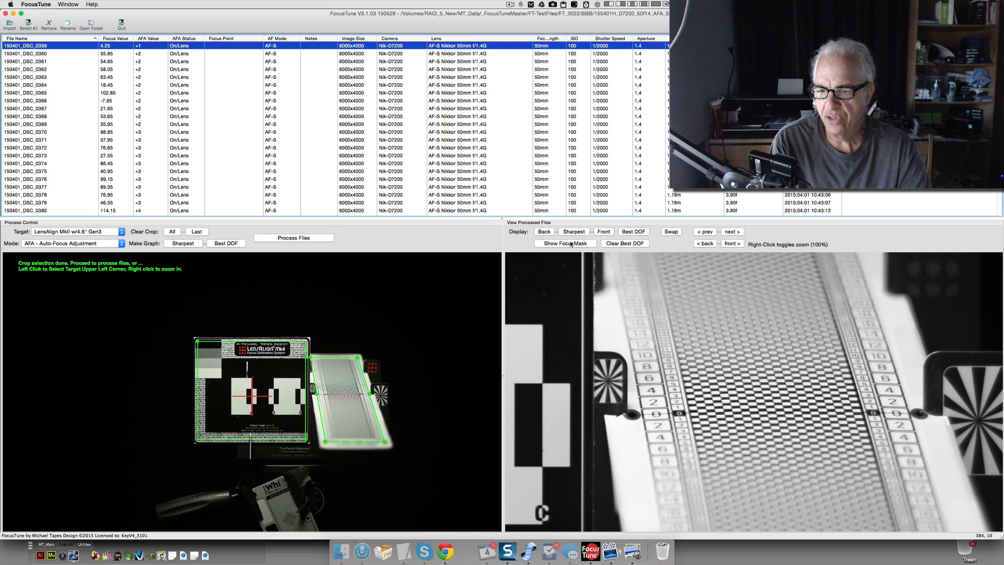
{"action": "left_click", "coordinate": [572, 243]}
{"action": "left_click", "coordinate": [571, 244]}
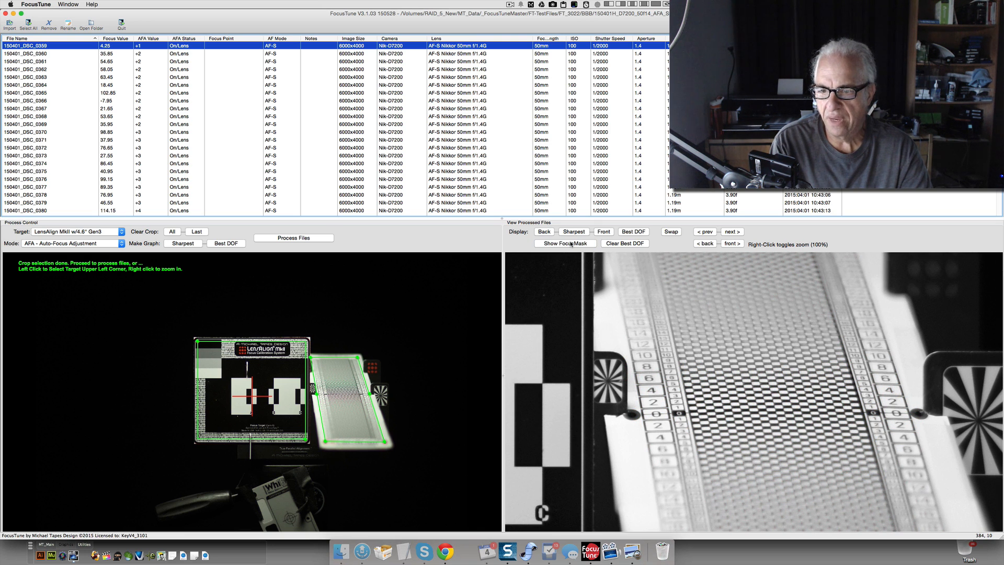
{"action": "left_click", "coordinate": [571, 243]}
{"action": "left_click", "coordinate": [572, 244]}
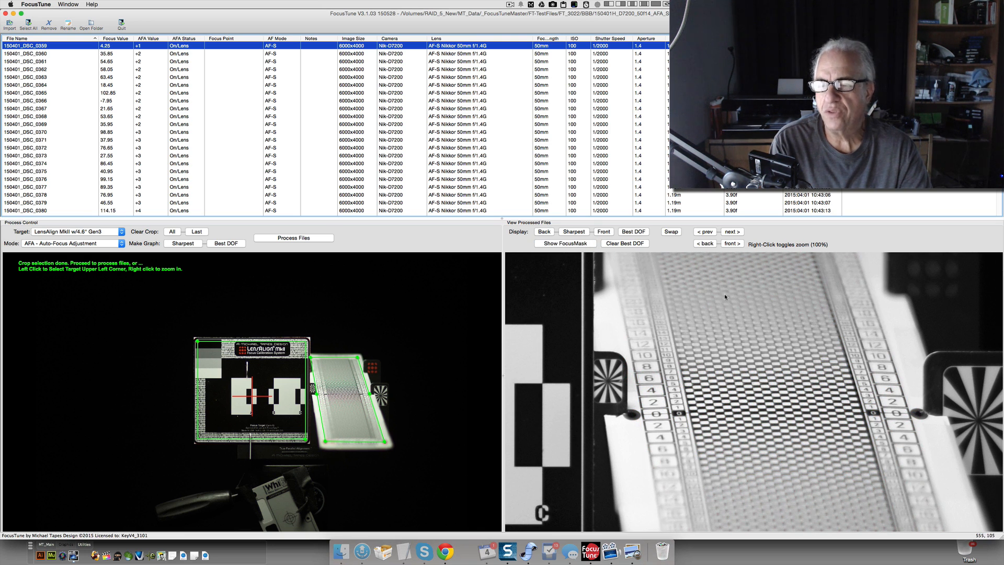